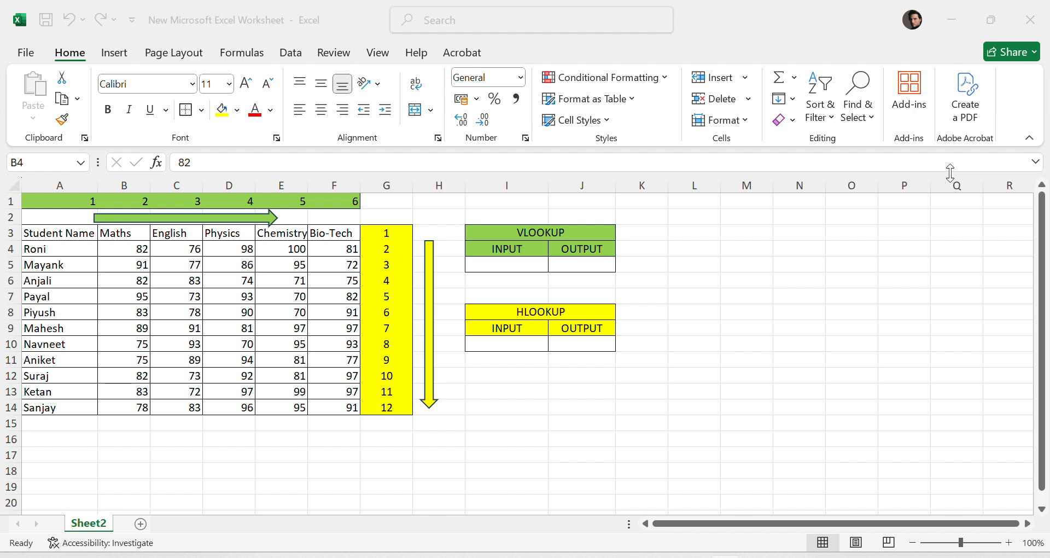
- Examine the student marks table, its column and row numbering, and the VLOOKUP and HLOOKUP input/output boxes
click(602, 233)
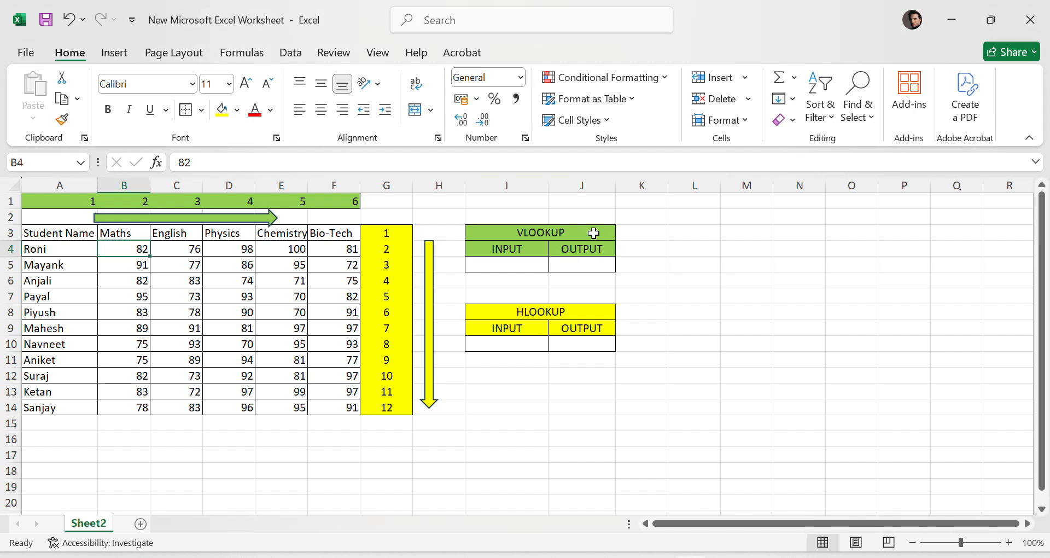
click(728, 249)
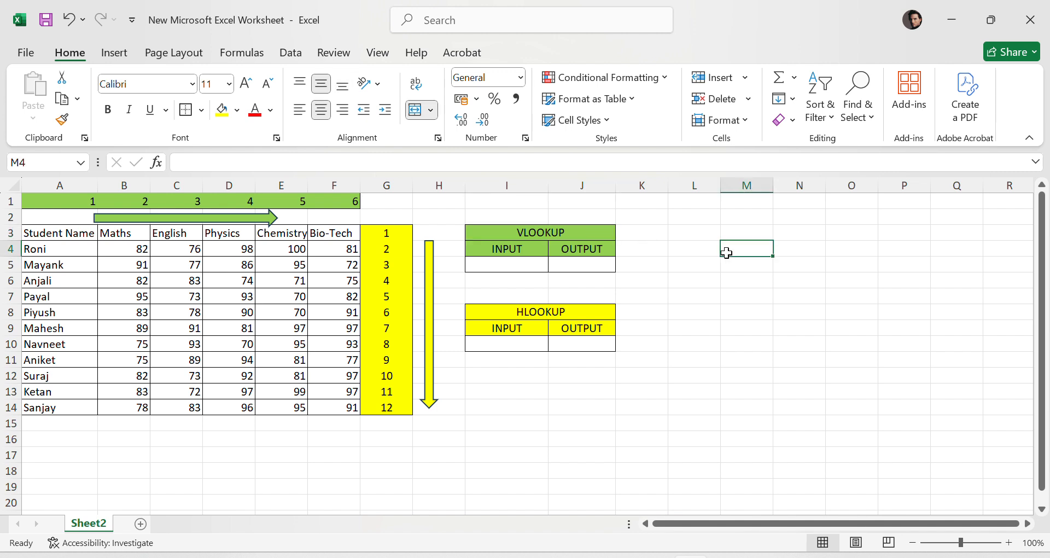
click(10, 249)
click(695, 385)
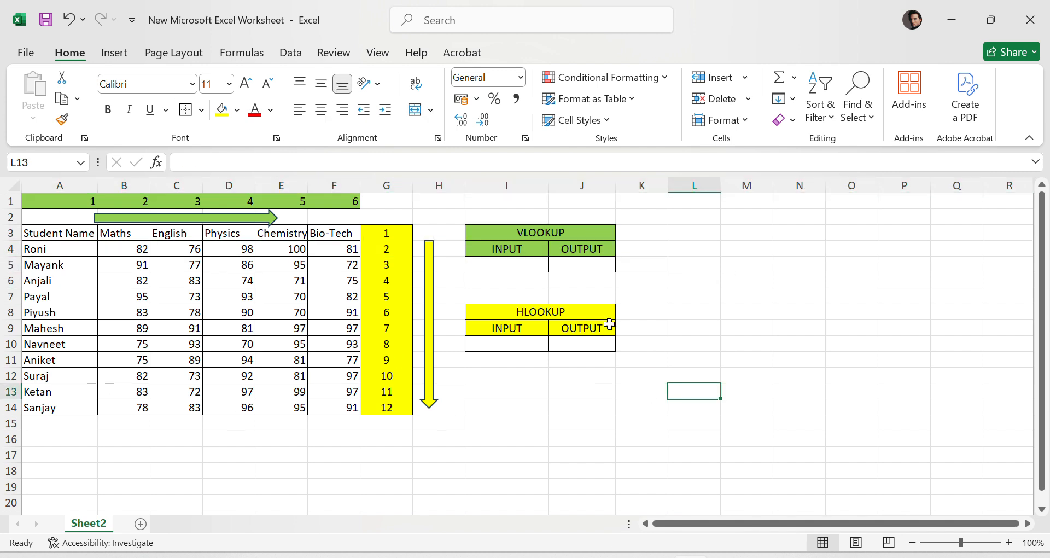
click(56, 248)
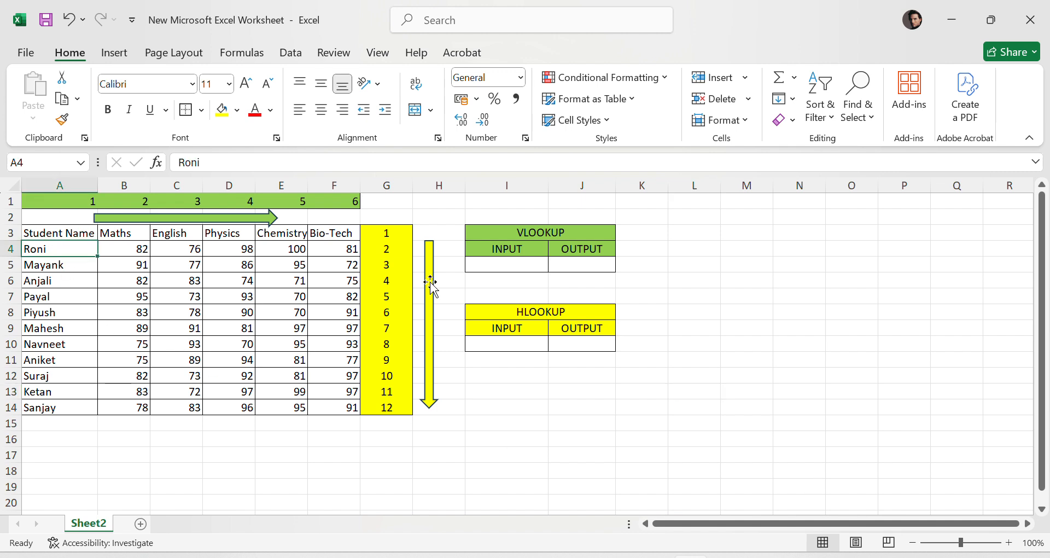
drag(29, 236, 351, 404)
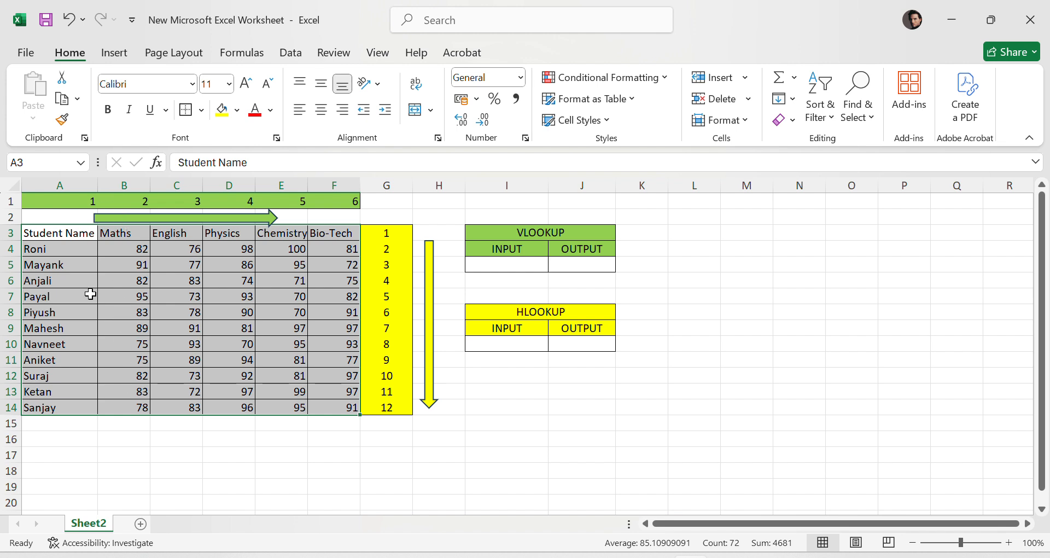
click(136, 251)
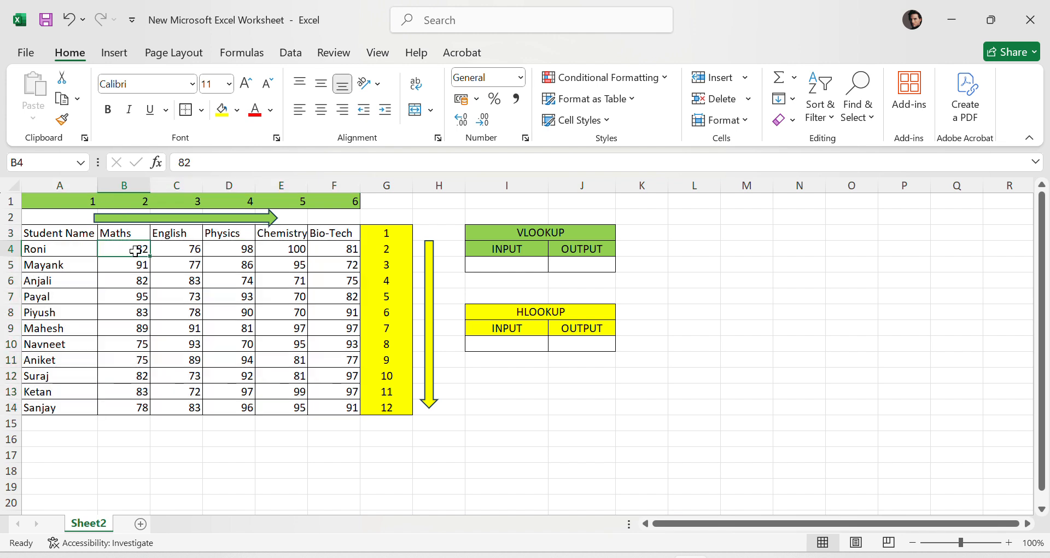
click(178, 184)
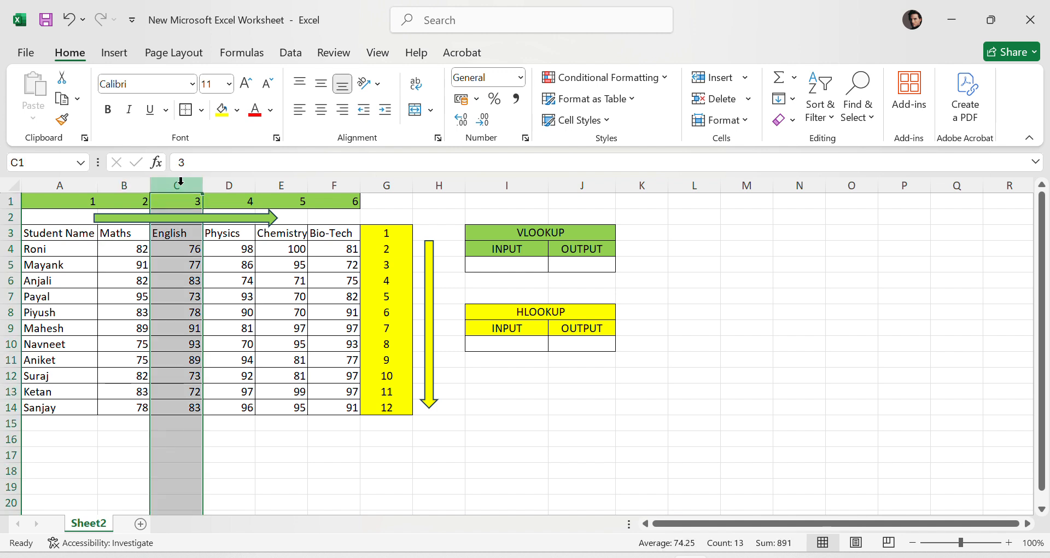
click(187, 251)
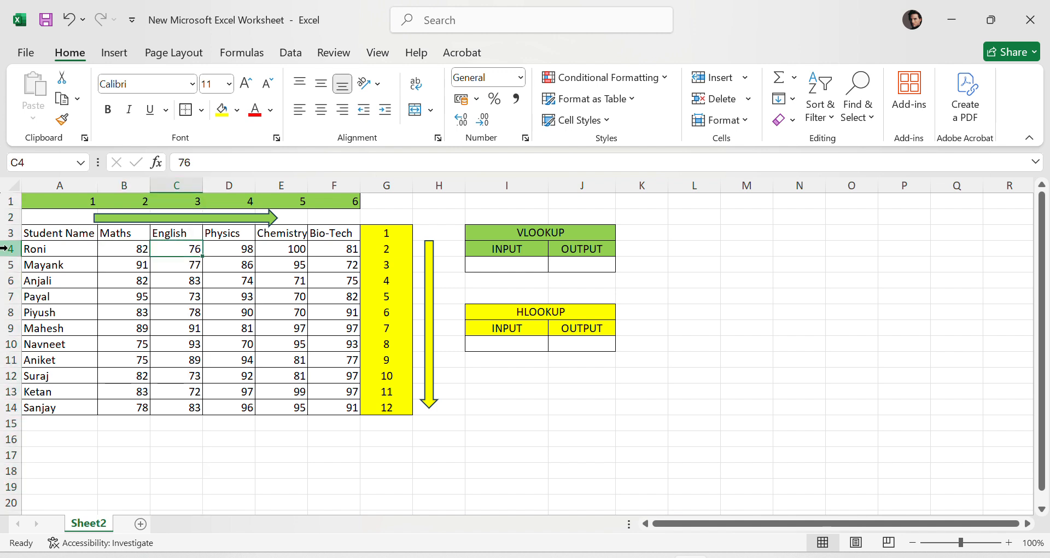
click(41, 249)
click(172, 253)
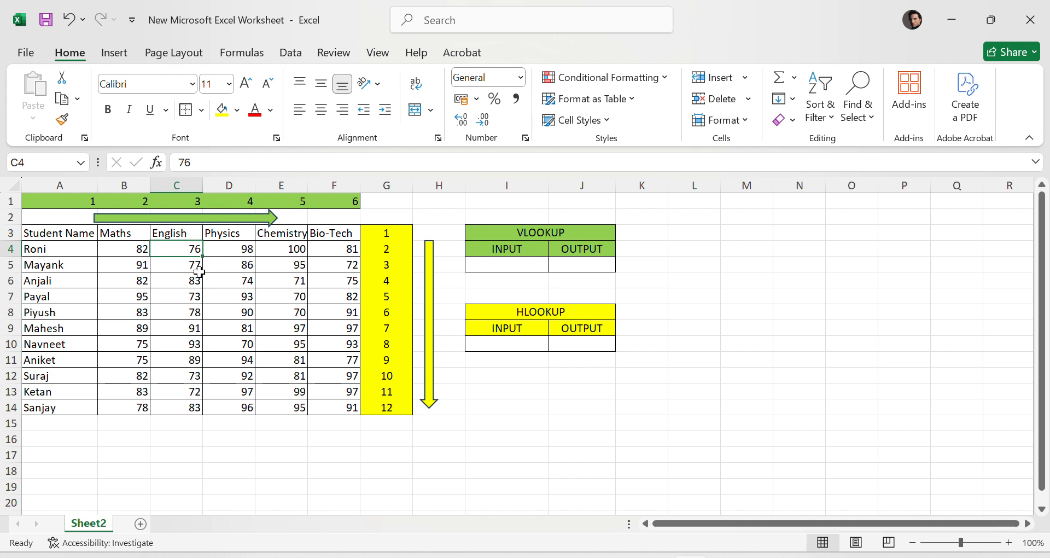
click(605, 282)
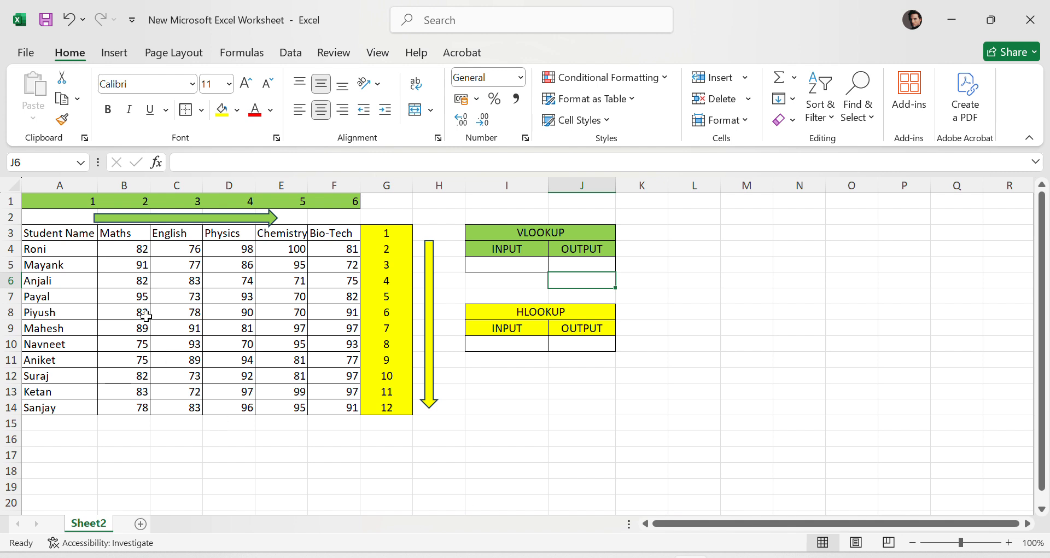
- Center the column numbers 1 to 6 in row 1 horizontally and vertically
drag(47, 201, 353, 201)
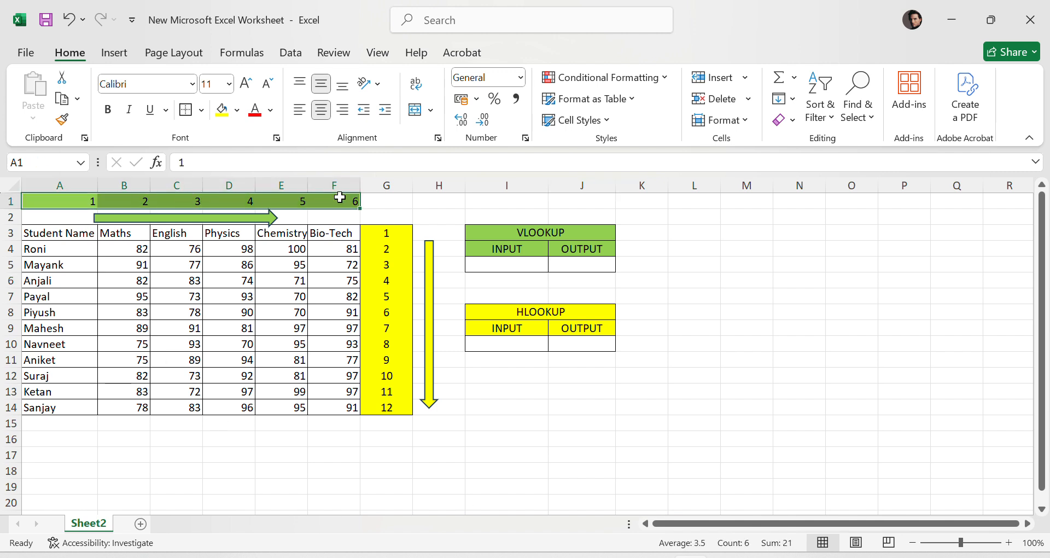
click(323, 111)
click(321, 84)
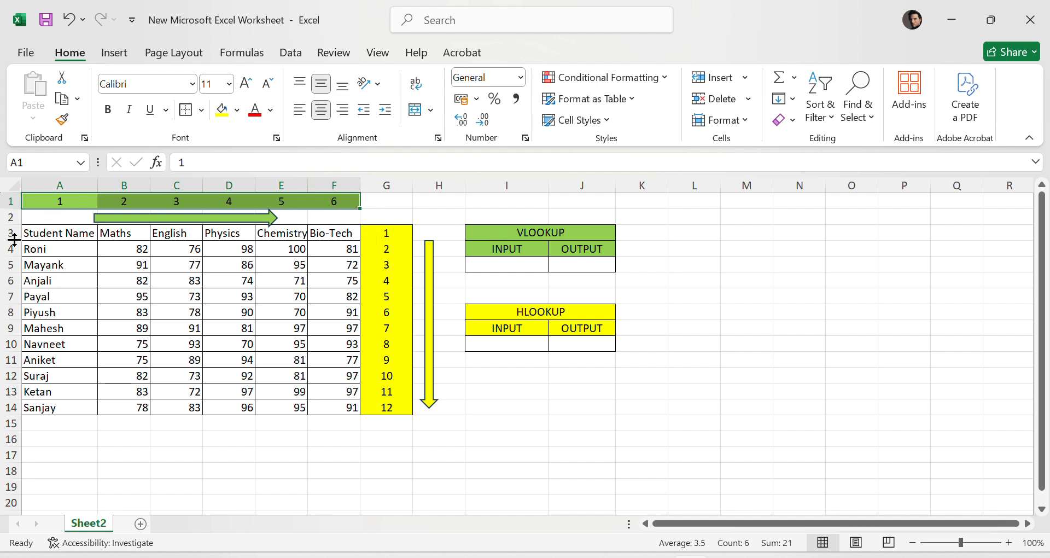
click(11, 234)
click(8, 249)
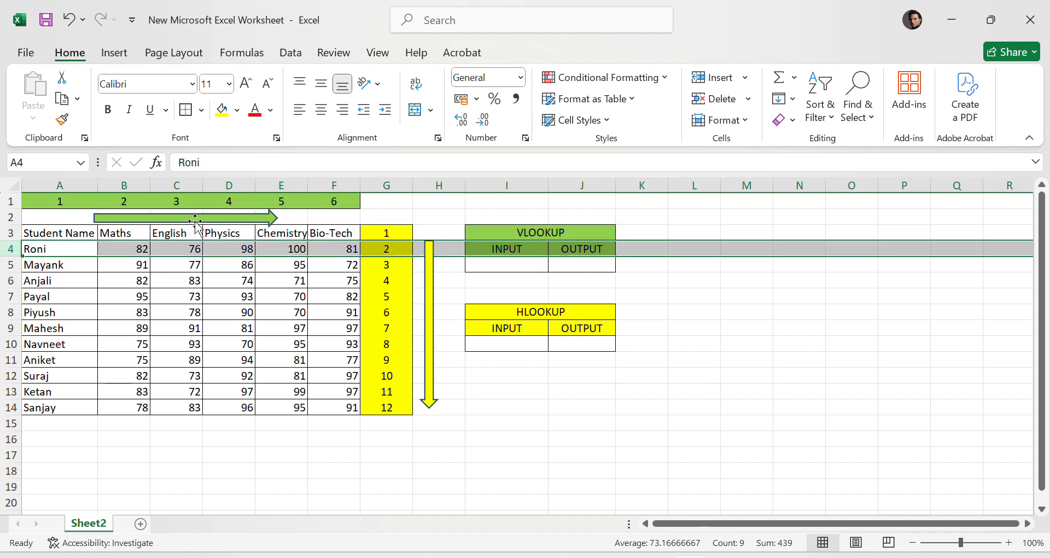
click(212, 218)
click(436, 210)
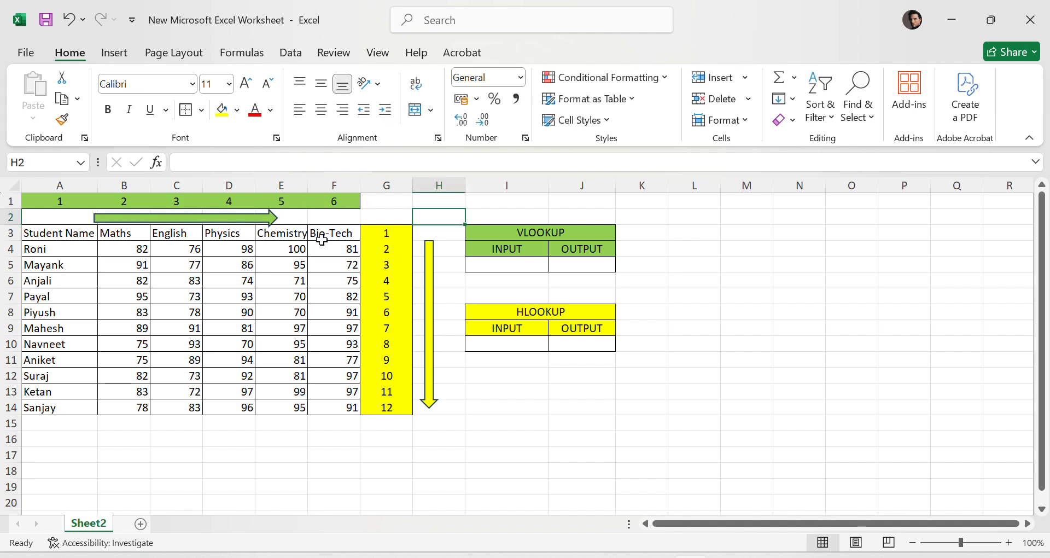
click(240, 221)
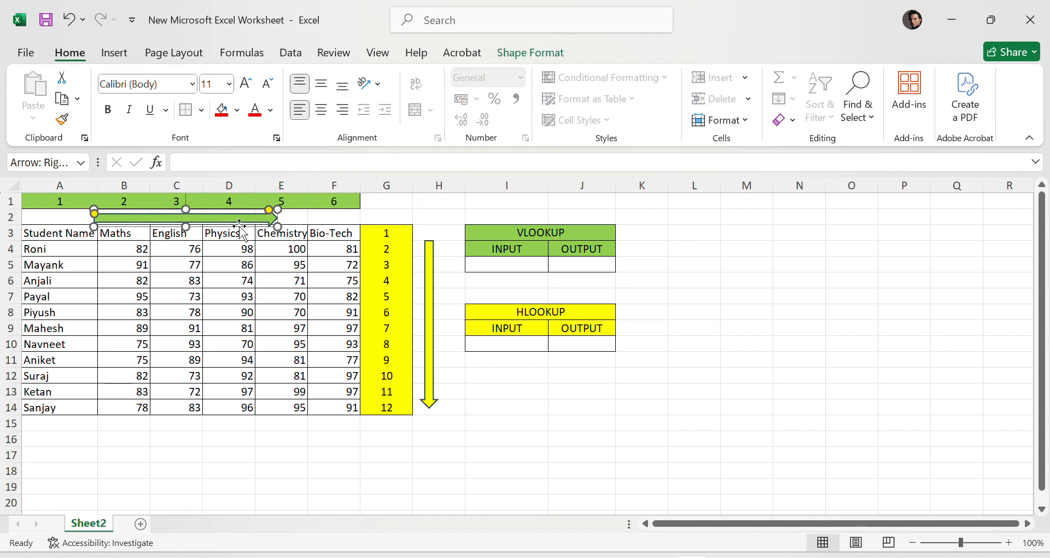
- Enter =VLOOKUP(I5,A3:F14,3,0) in the VLOOKUP output cell, using the input cell and the student table
click(583, 265)
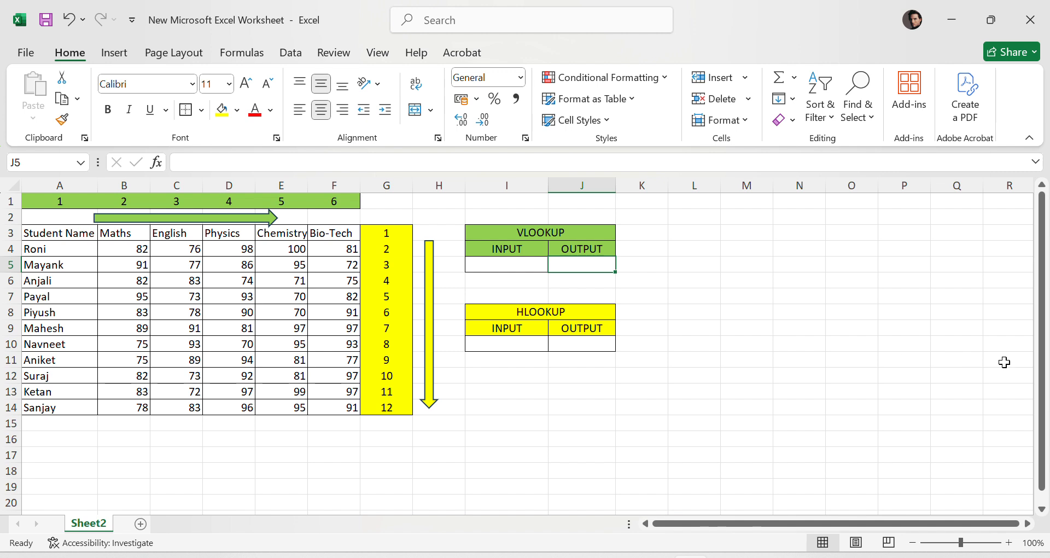
text(=)
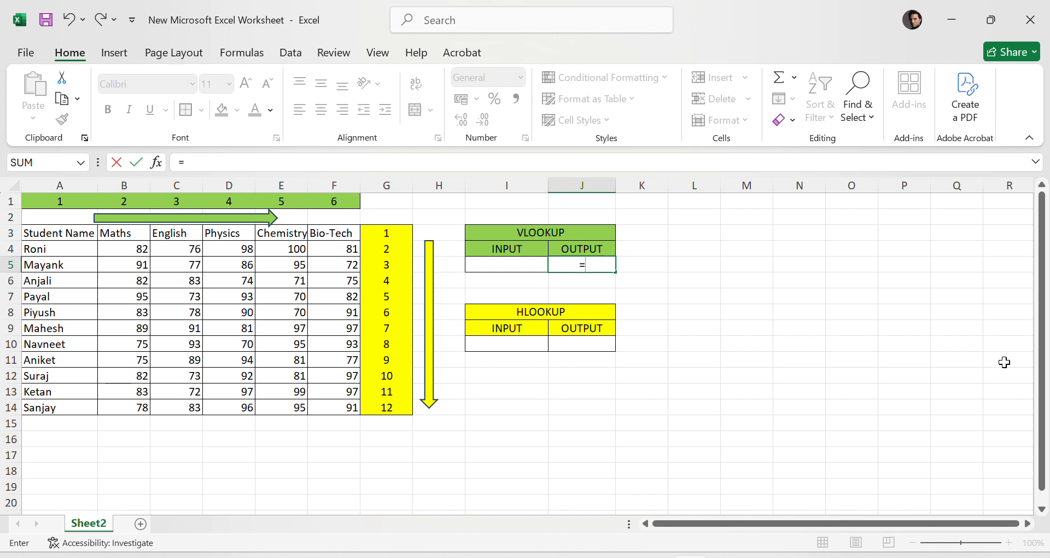
text(VL)
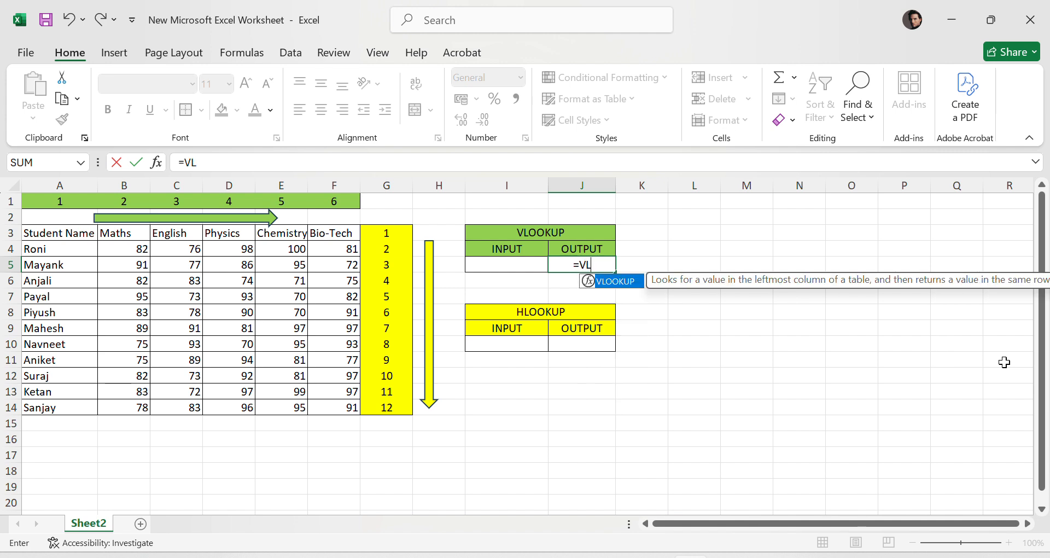
text(OO)
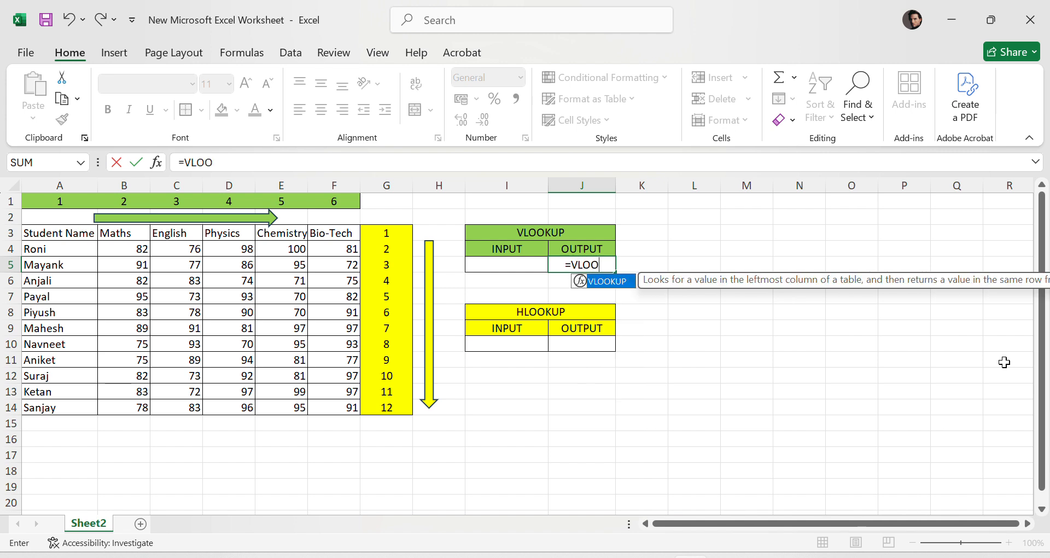
text(KUP)
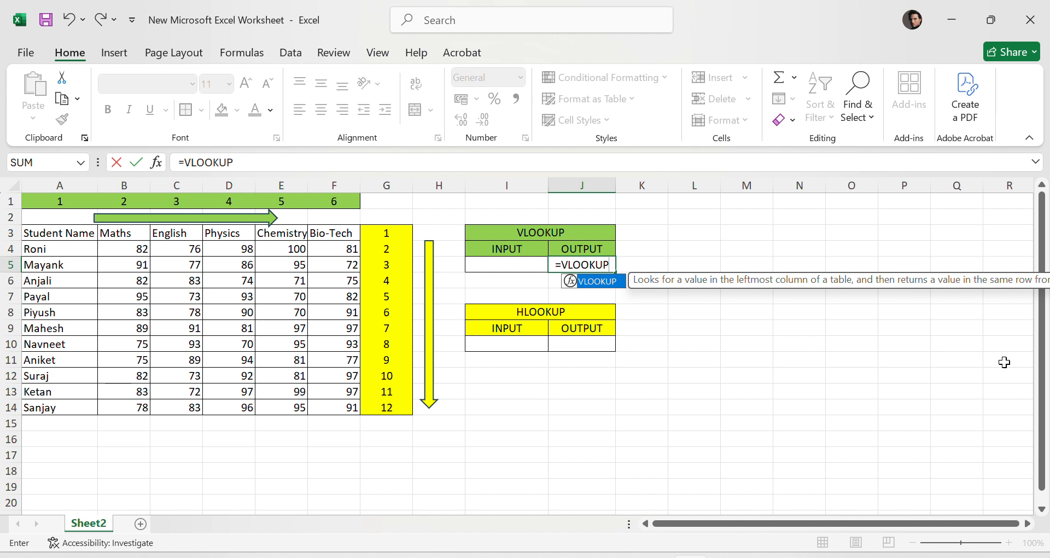
text(()
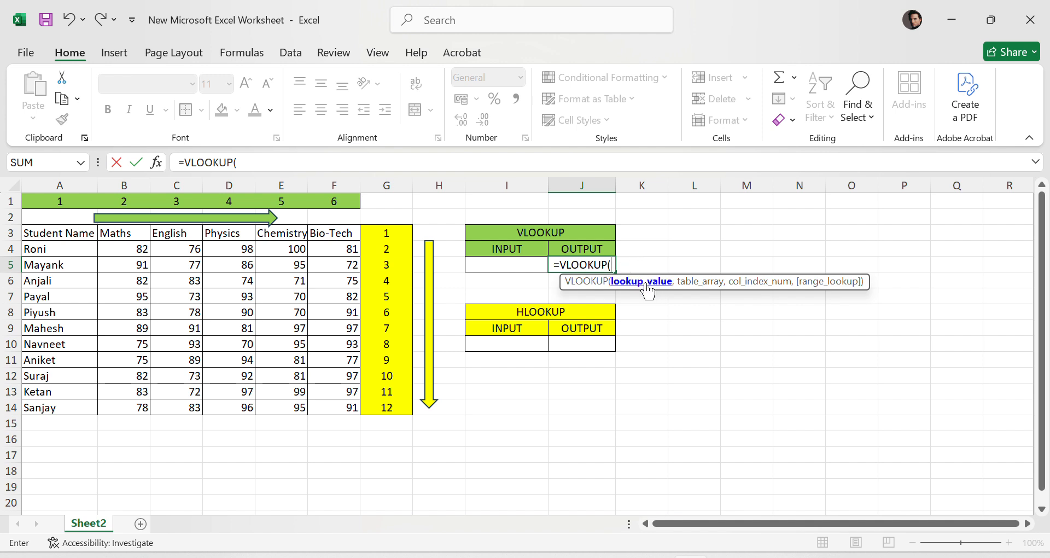
click(502, 267)
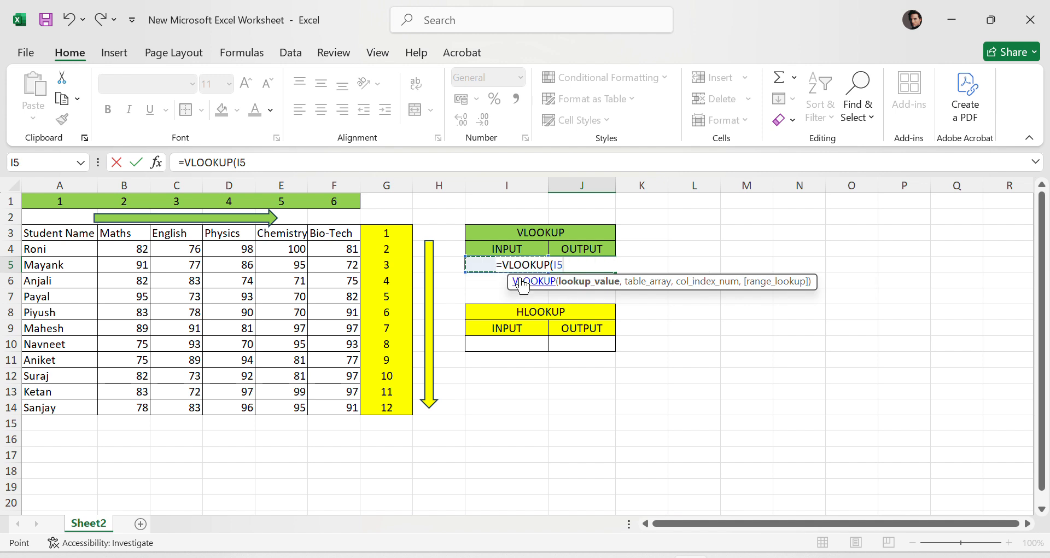
text(,)
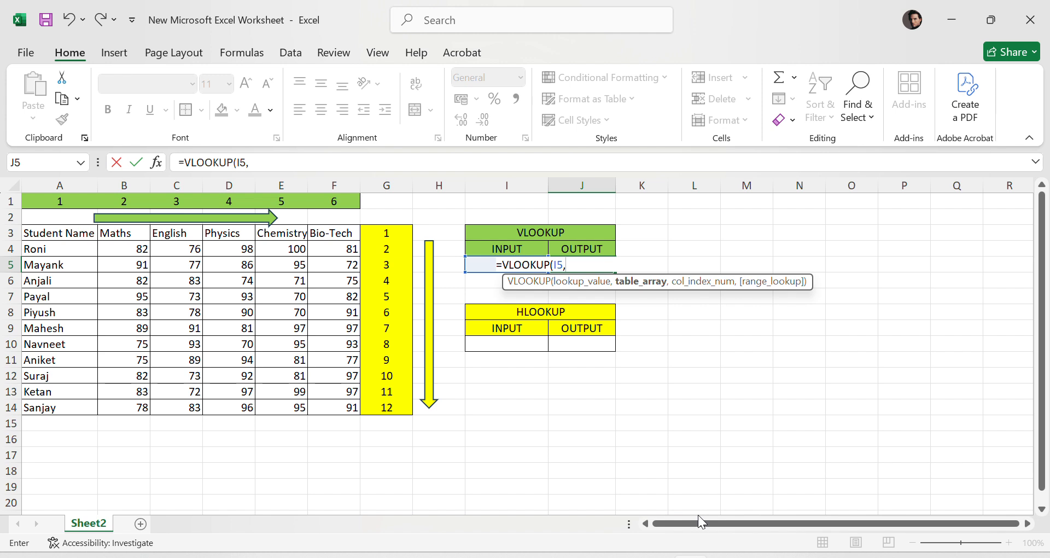
click(93, 238)
mouse_move(94, 241)
mouse_down()
mouse_move(336, 377)
mouse_move(337, 406)
mouse_up()
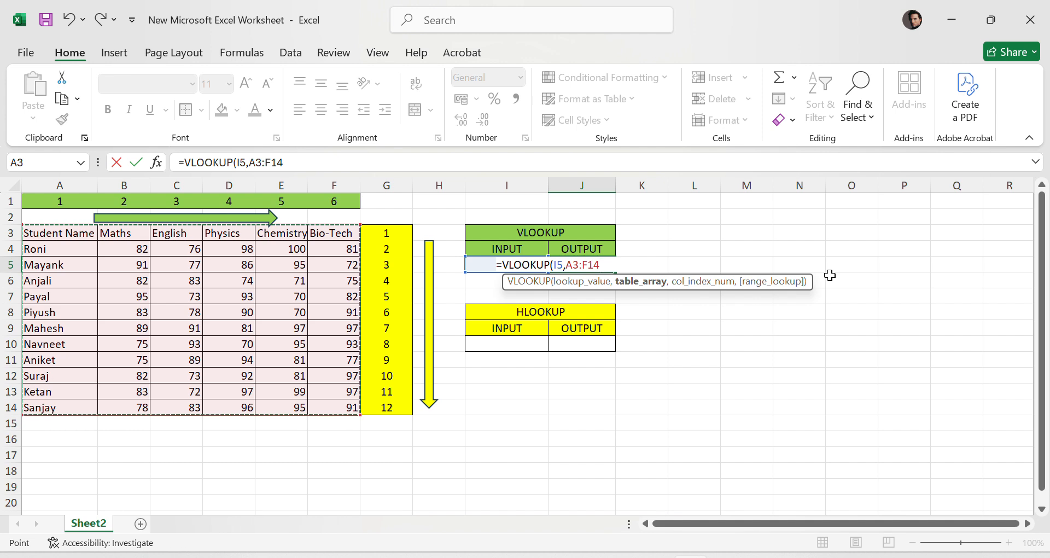
text(,)
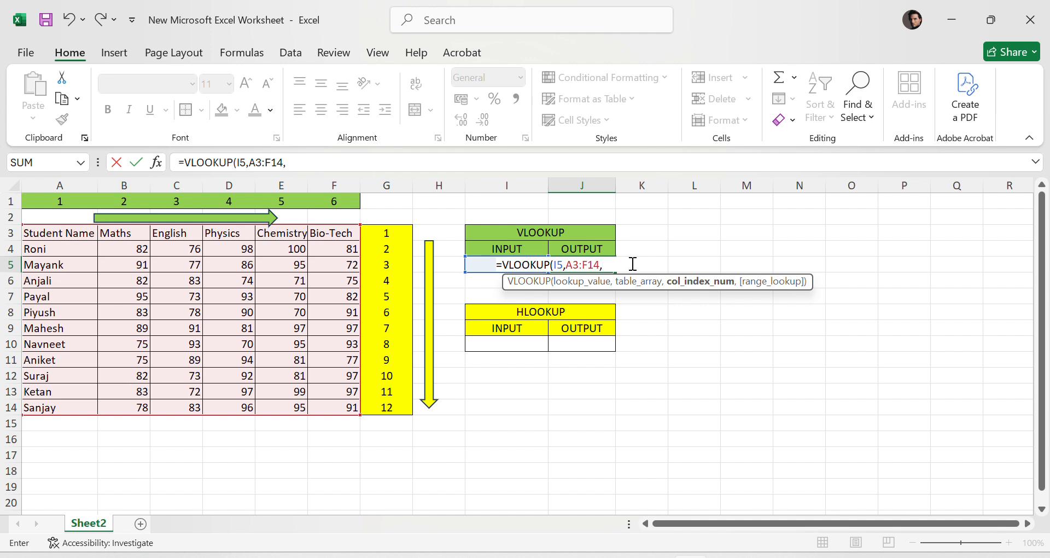
text(3,0)
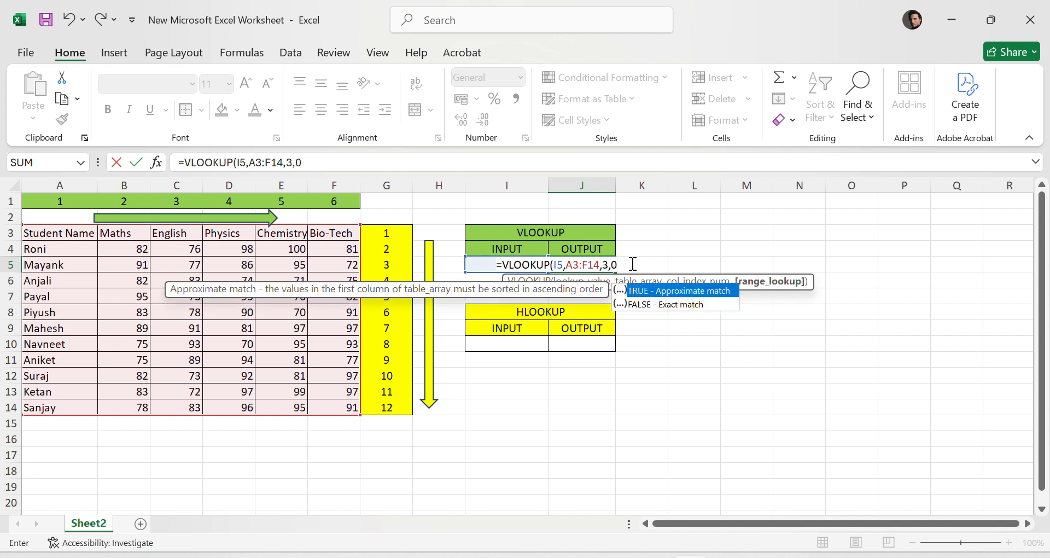
text())
key(Return)
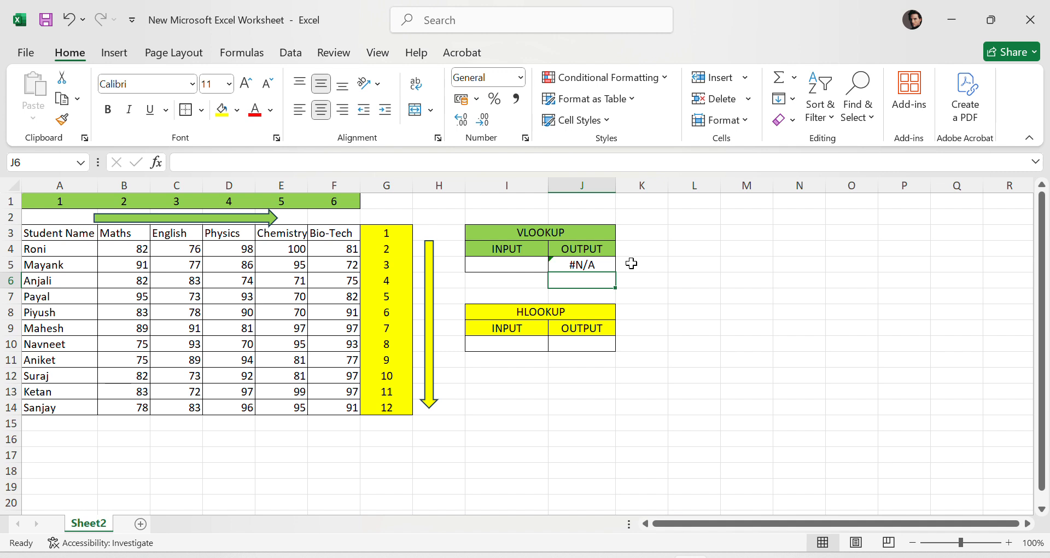
- Choose Roni from the VLOOKUP input cell's dropdown list and compare the result with the English marks
click(577, 268)
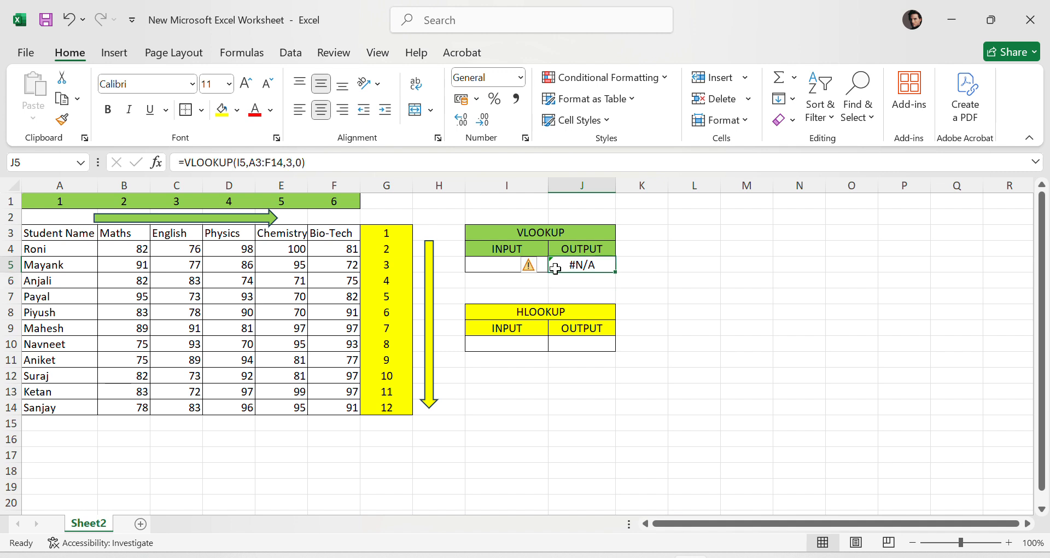
click(478, 268)
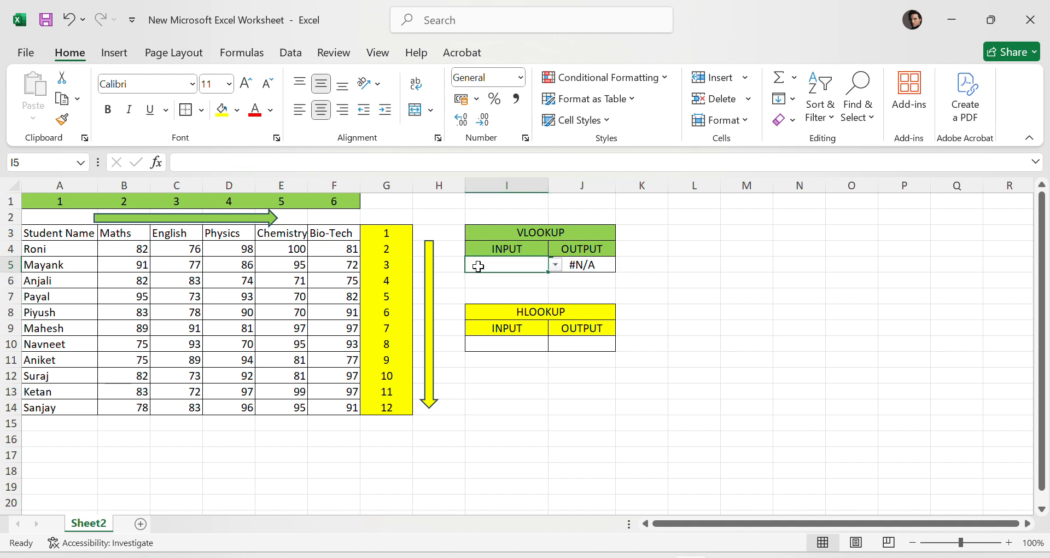
click(556, 264)
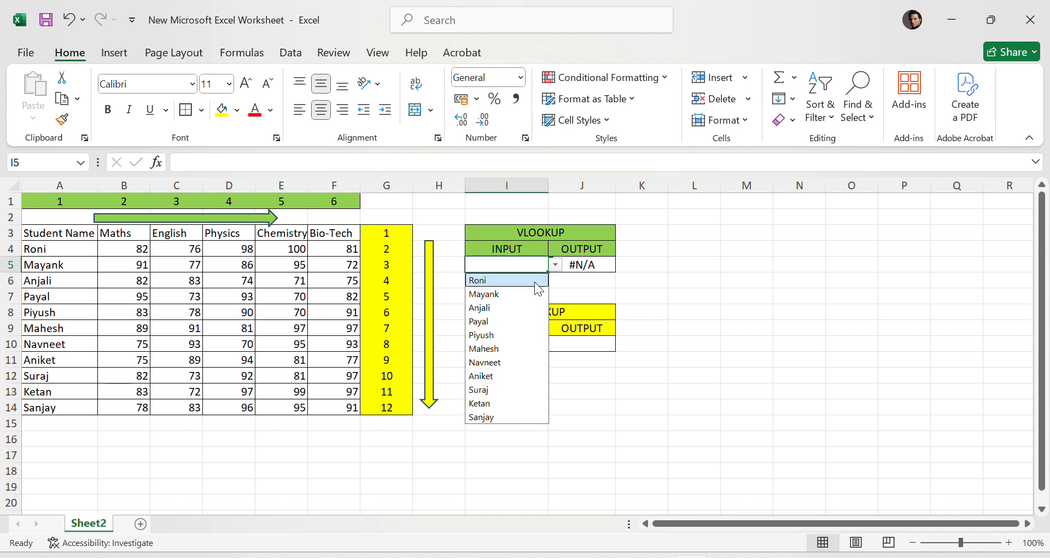
click(534, 281)
click(590, 266)
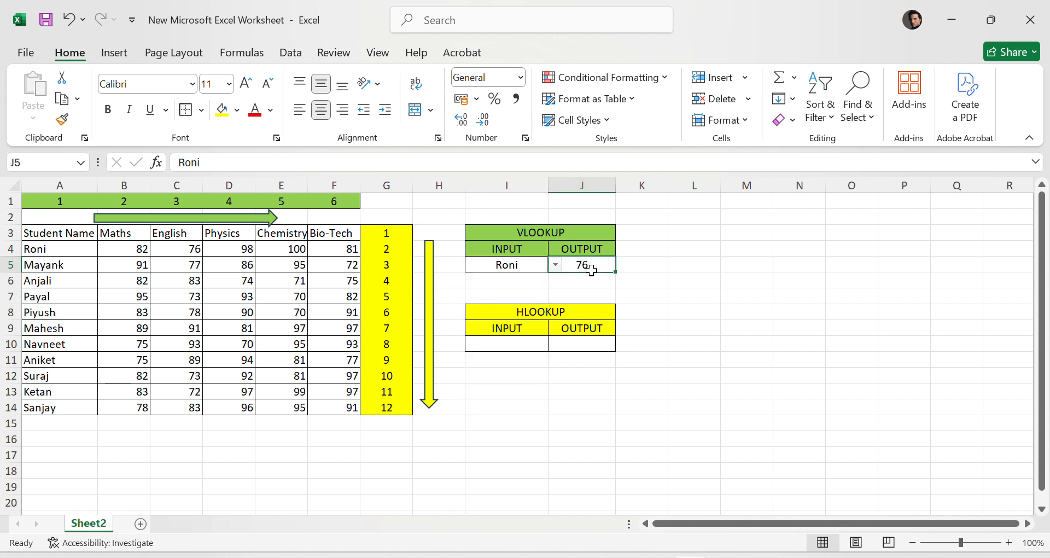
click(191, 248)
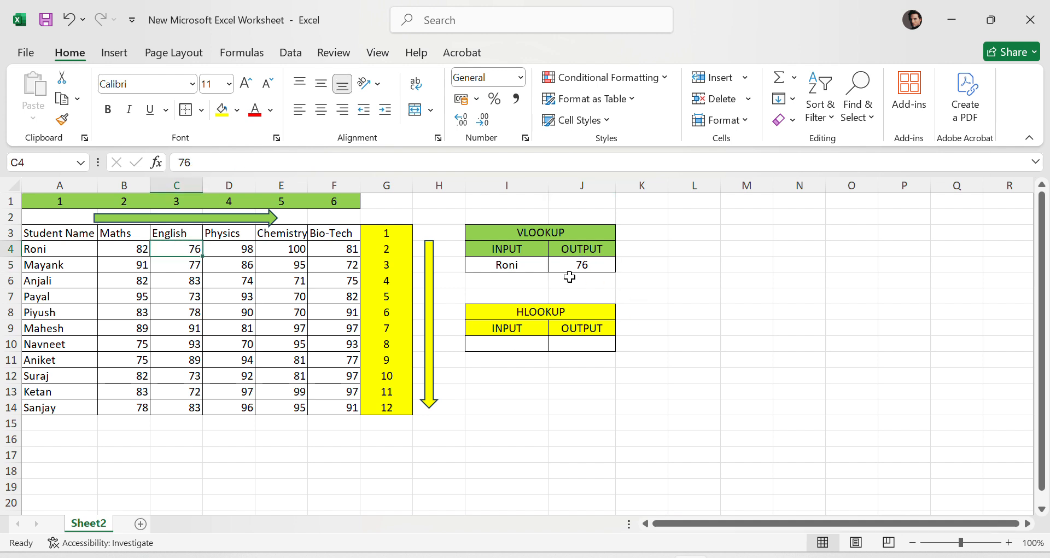
- Switch the VLOOKUP input cell to Mayank and compare the output with Mayank's English mark
click(510, 268)
click(556, 265)
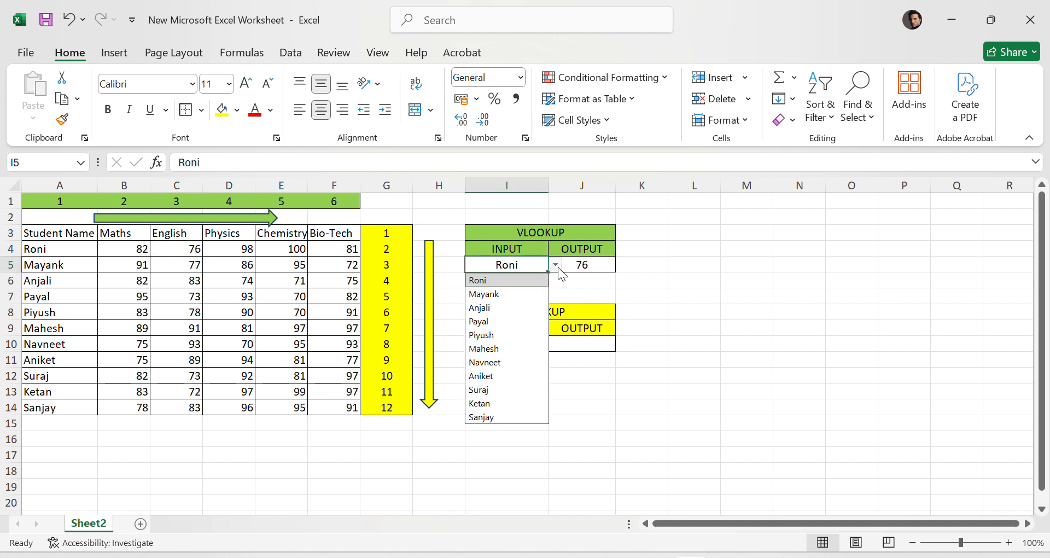
click(517, 290)
click(595, 269)
click(194, 266)
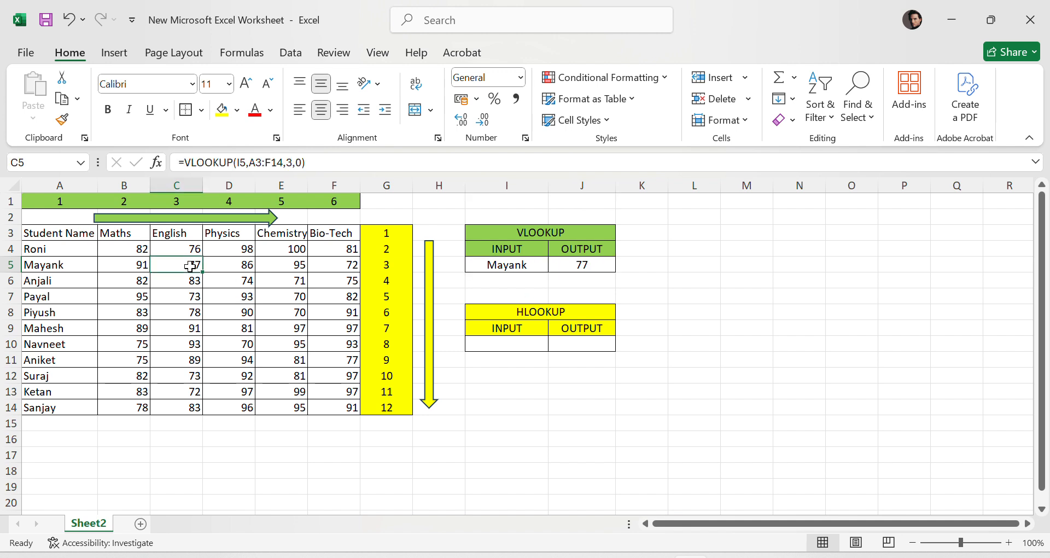
- Choose Aniket from the VLOOKUP input cell's dropdown and compare the output with Aniket's English mark
click(506, 267)
click(556, 265)
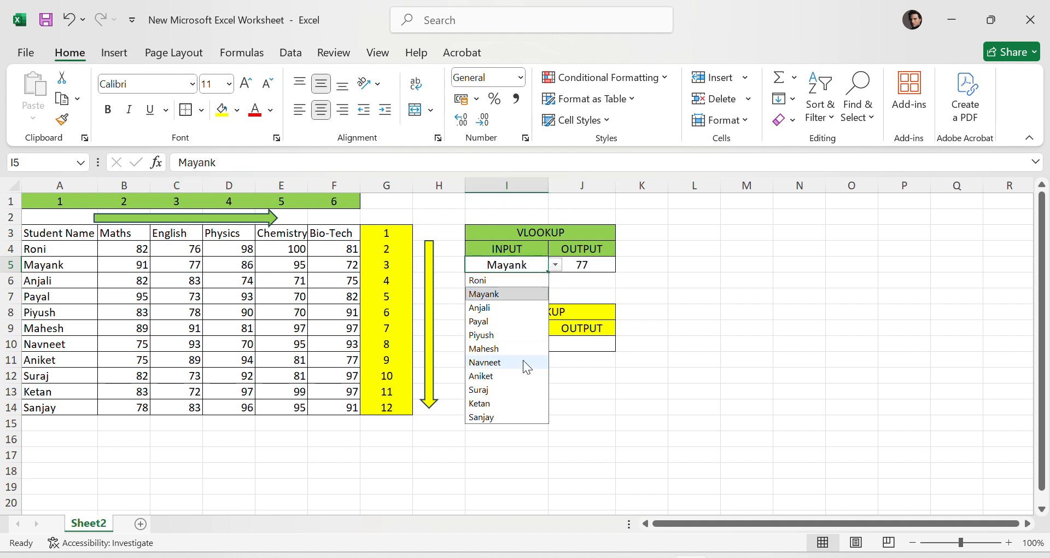
click(507, 369)
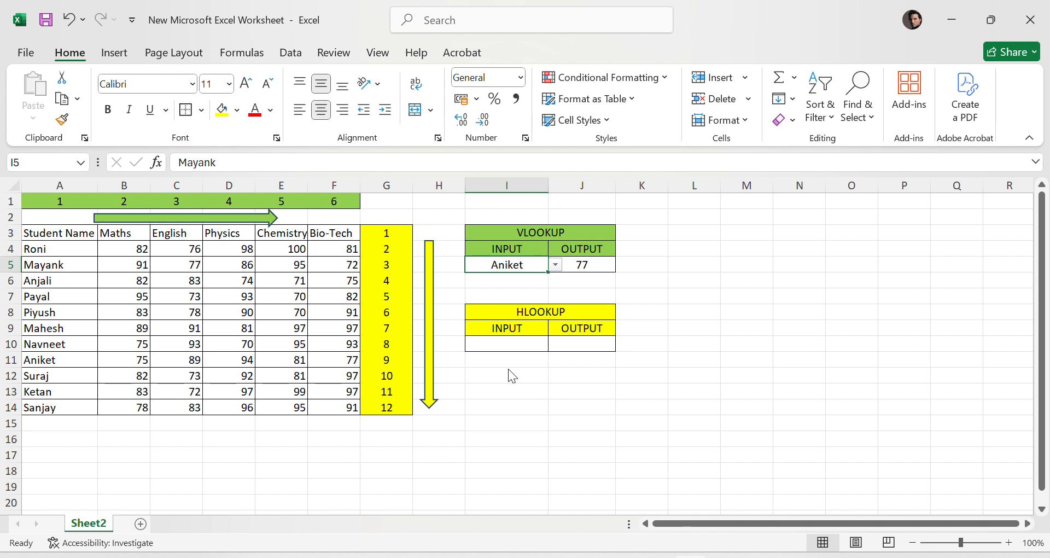
click(572, 265)
click(189, 362)
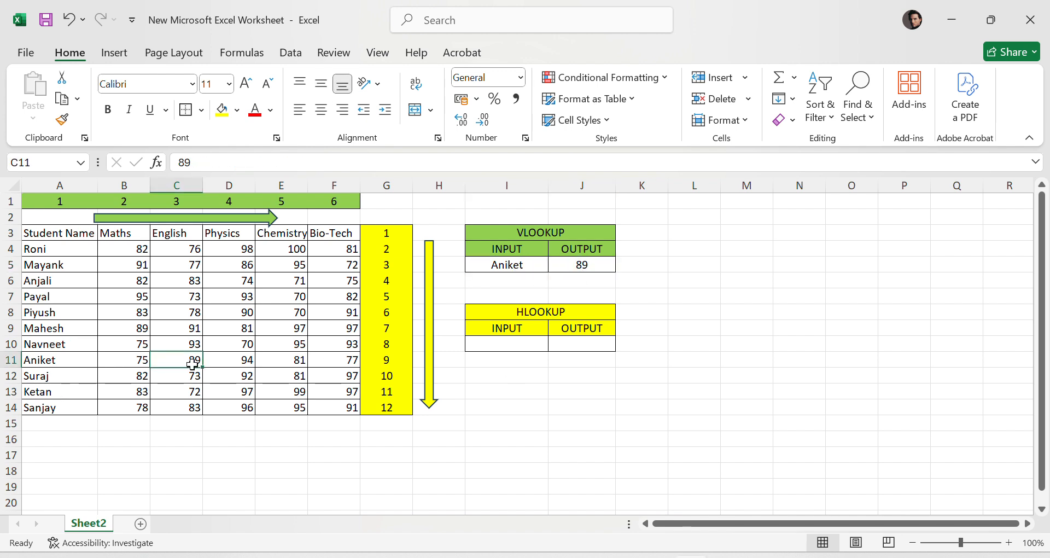
click(512, 264)
click(595, 264)
drag(595, 265, 528, 235)
click(908, 310)
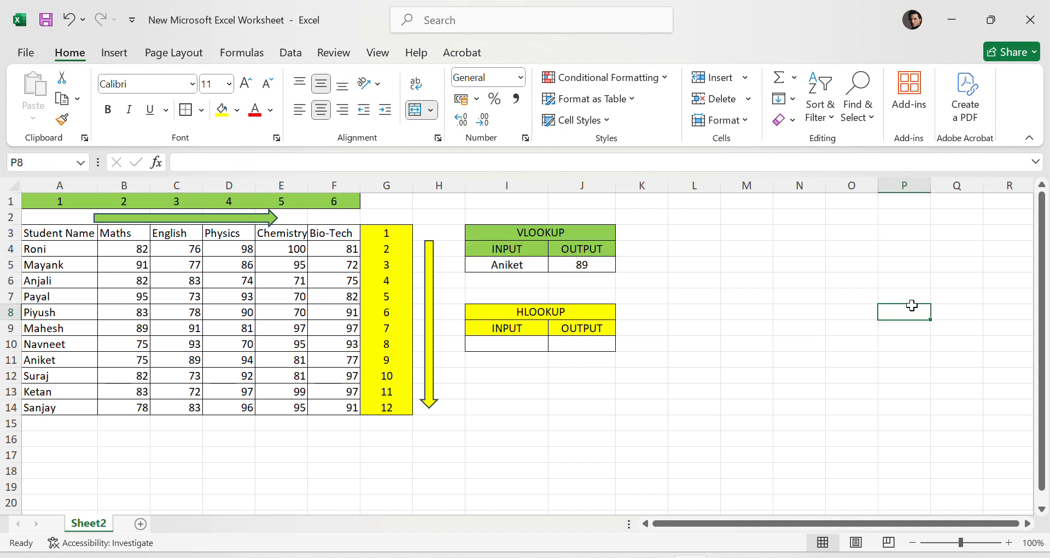
click(536, 265)
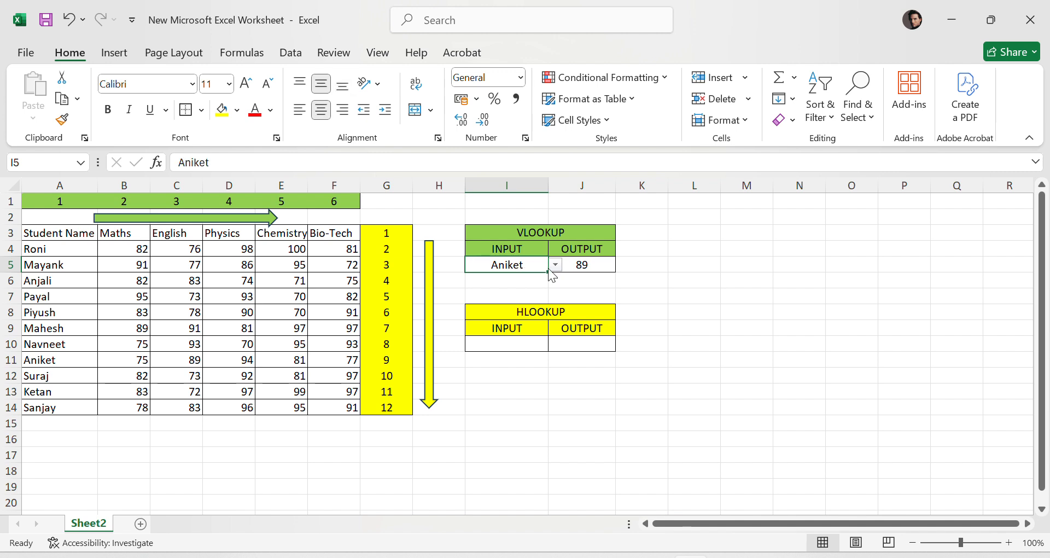
click(556, 266)
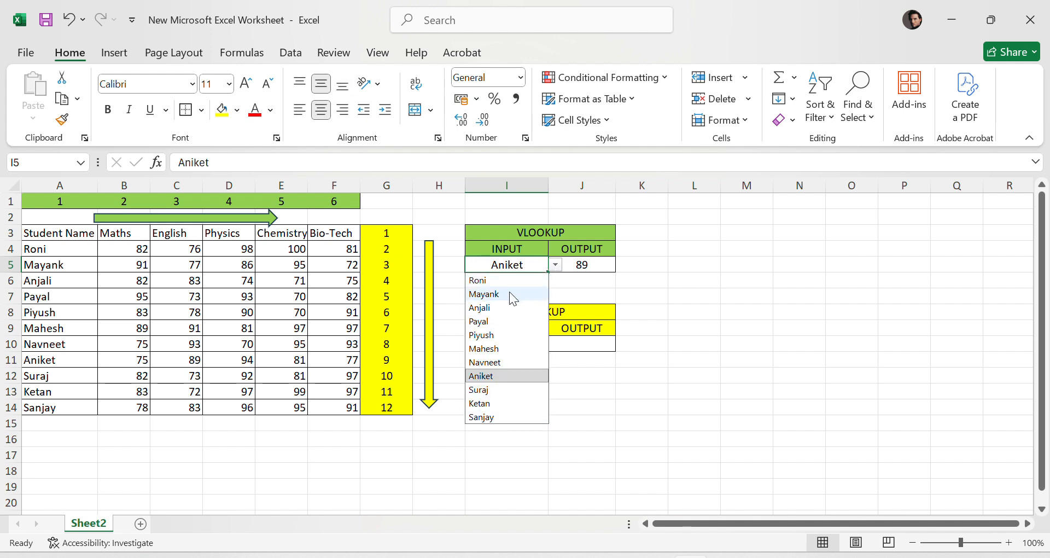
click(558, 265)
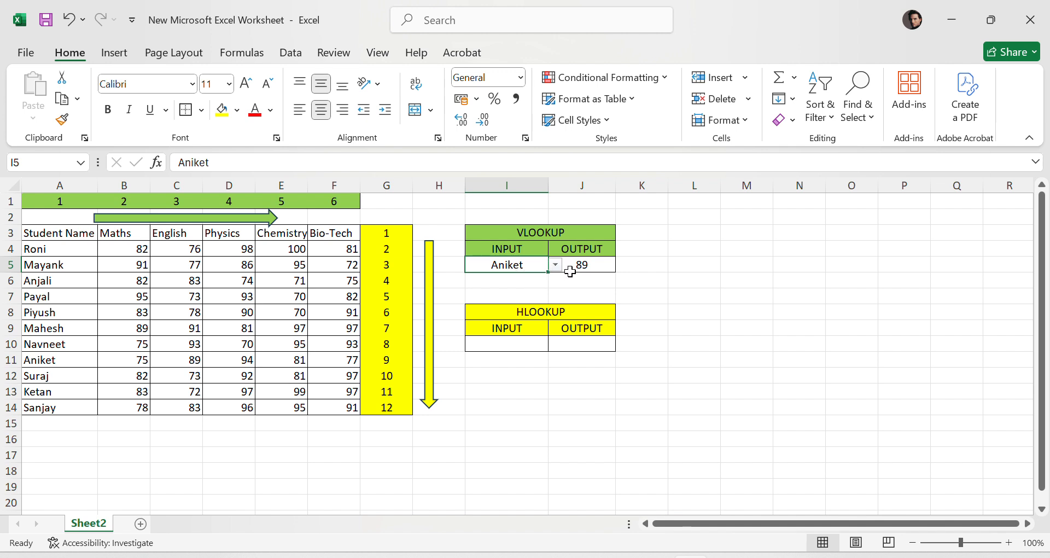
- Try to enter GULSHAN, a name not in the list, into the VLOOKUP input cell and dismiss the validation error
click(555, 266)
click(510, 265)
text(GU)
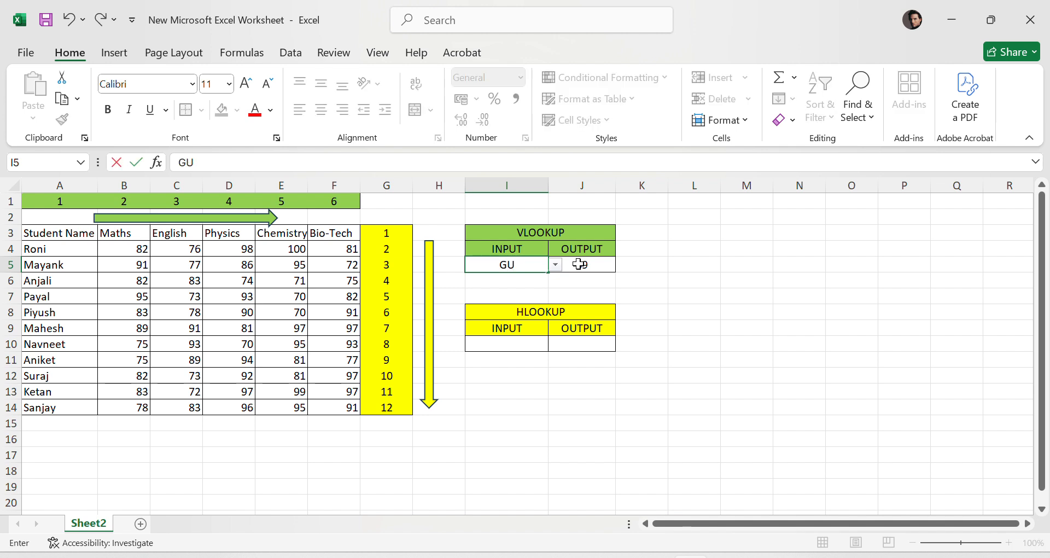
text(LSHAN)
key(Return)
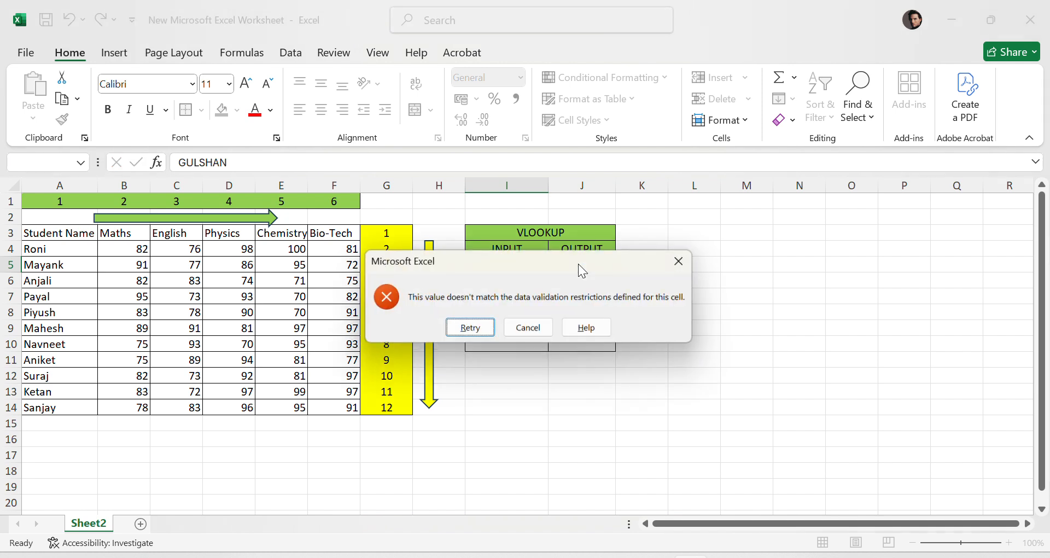
key(Escape)
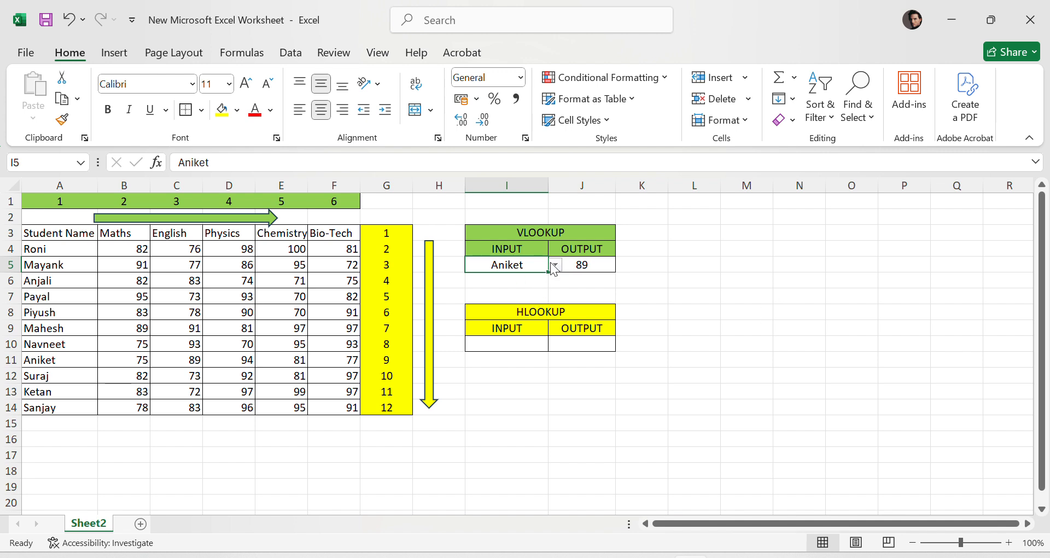
- Choose Piyush from the VLOOKUP input cell's dropdown and compare the output with Piyush's English mark
click(553, 263)
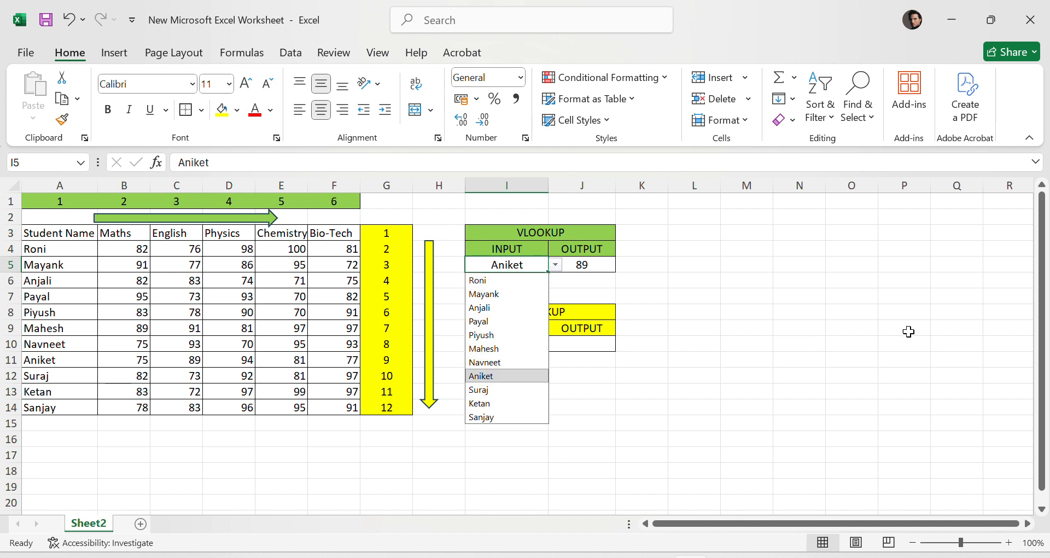
click(477, 336)
click(582, 263)
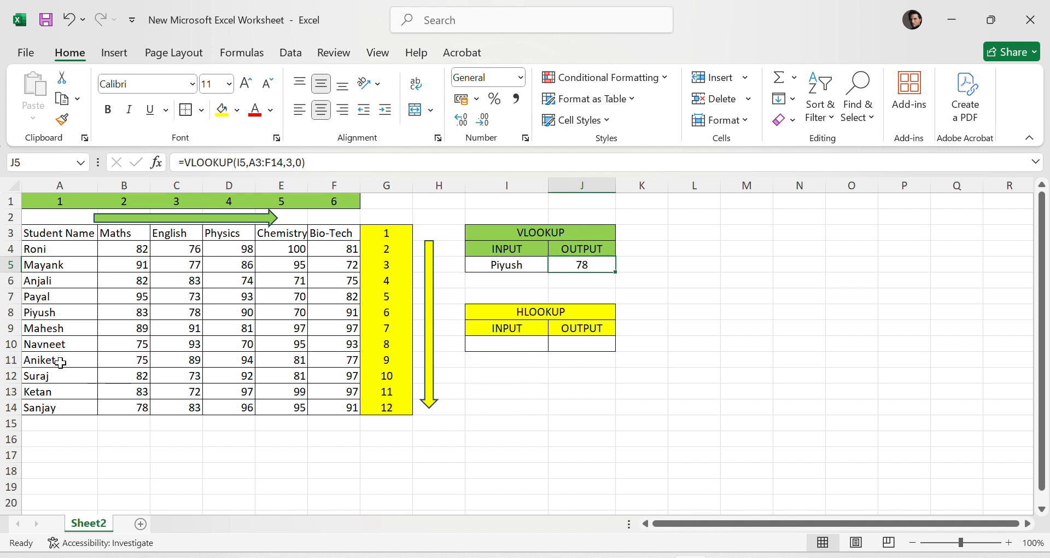
click(54, 314)
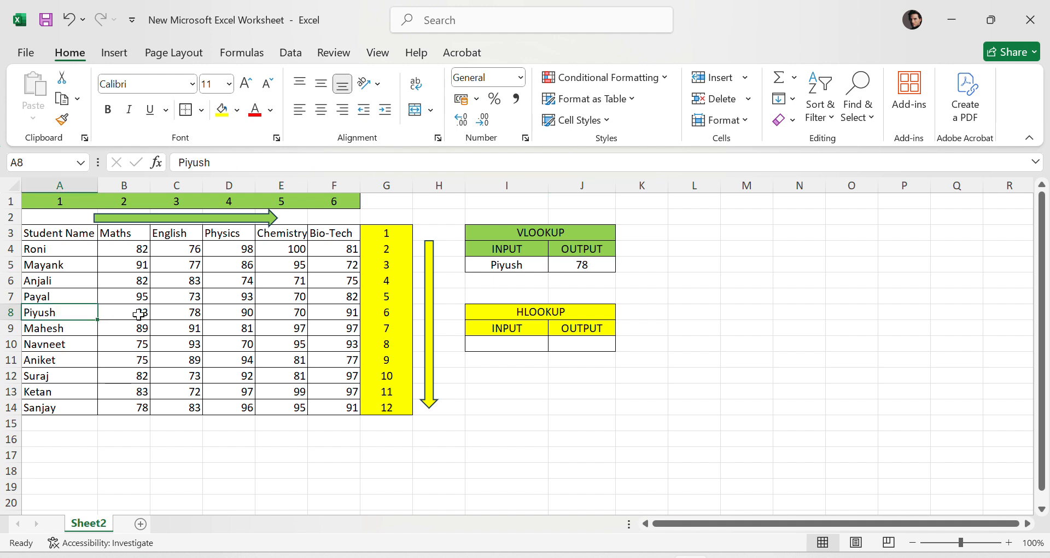
click(184, 314)
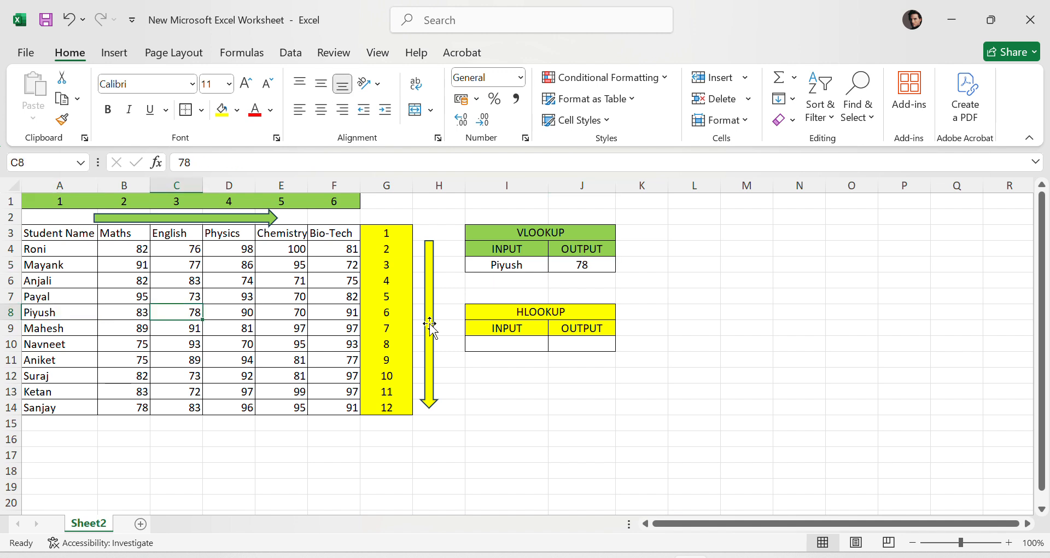
- Set the column index in the VLOOKUP output formula to 5 so it returns Chemistry marks
click(587, 269)
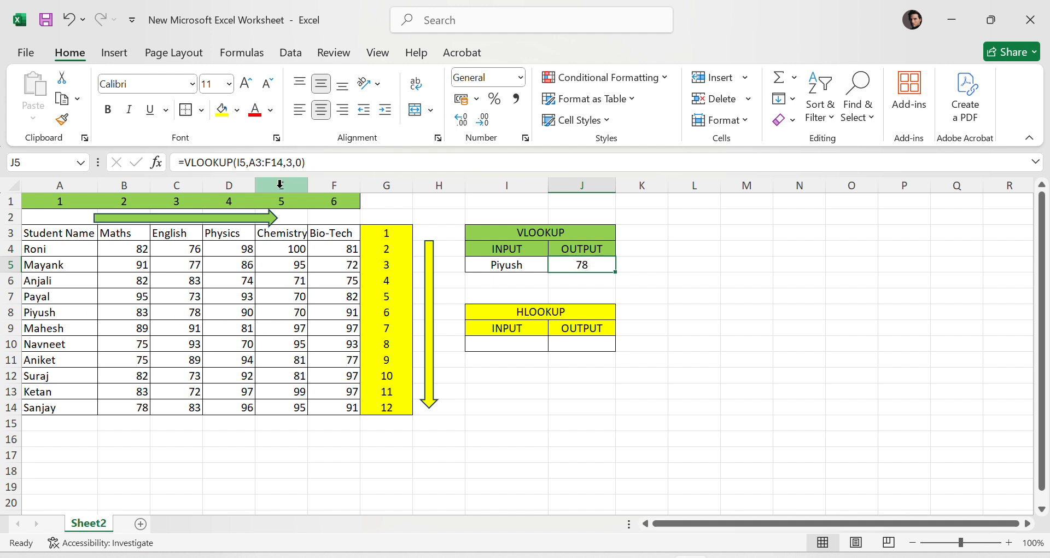
click(293, 163)
key(BackSpace)
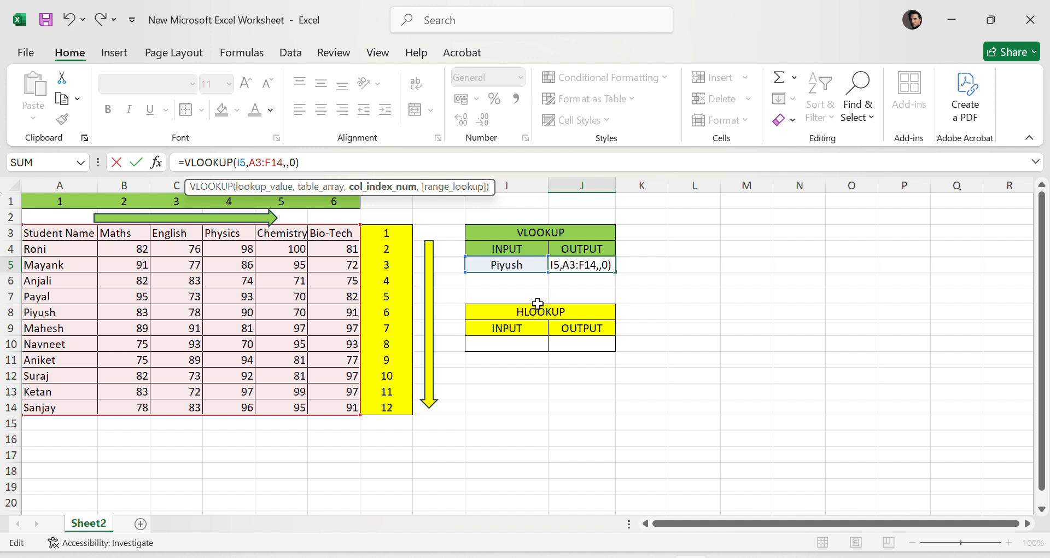
text(5)
key(Return)
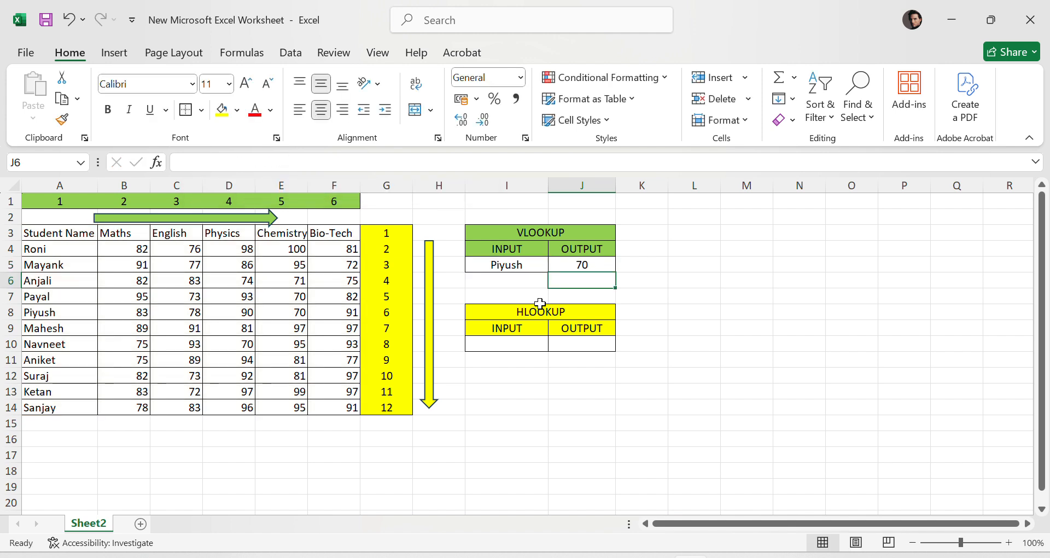
- Choose Navneet from the VLOOKUP input cell's dropdown and compare the output with Navneet's Chemistry mark
click(540, 265)
click(555, 265)
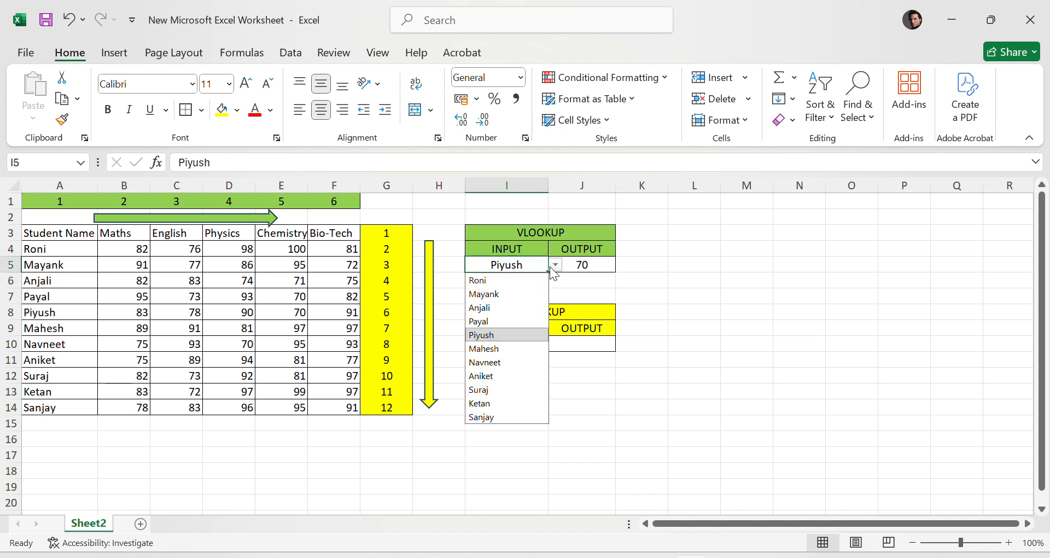
click(501, 363)
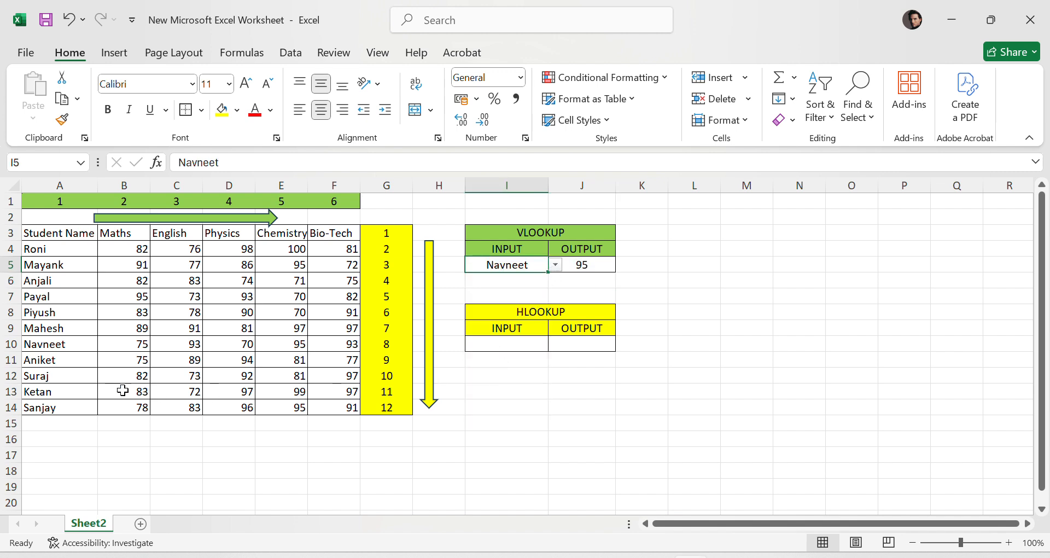
click(286, 348)
click(582, 265)
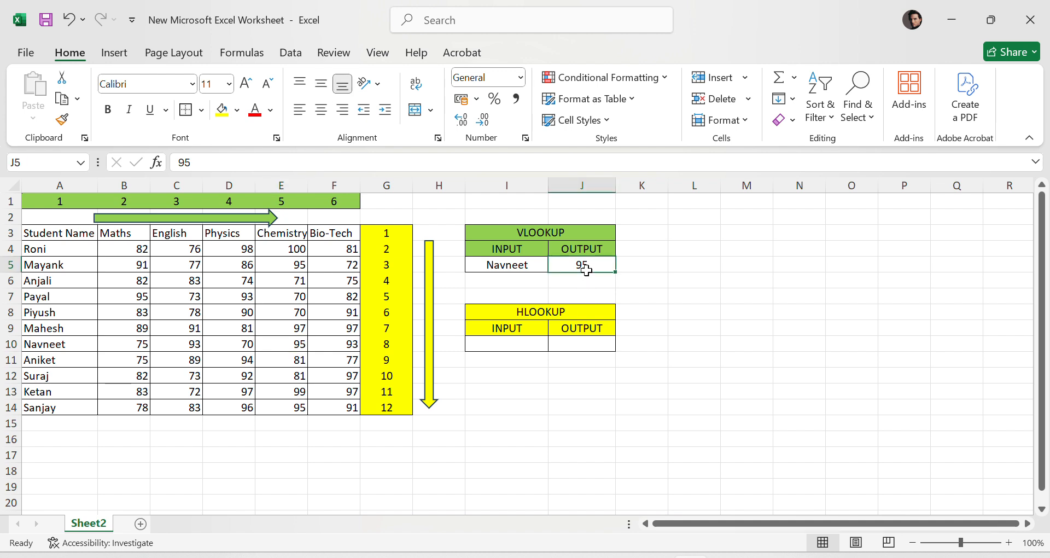
click(840, 348)
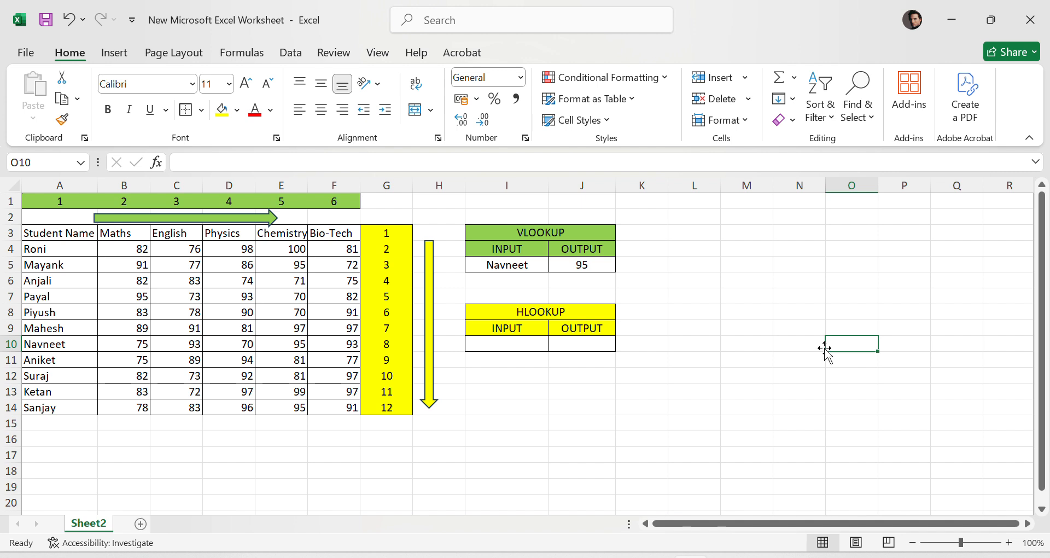
drag(825, 348, 725, 280)
drag(460, 213, 656, 273)
click(802, 267)
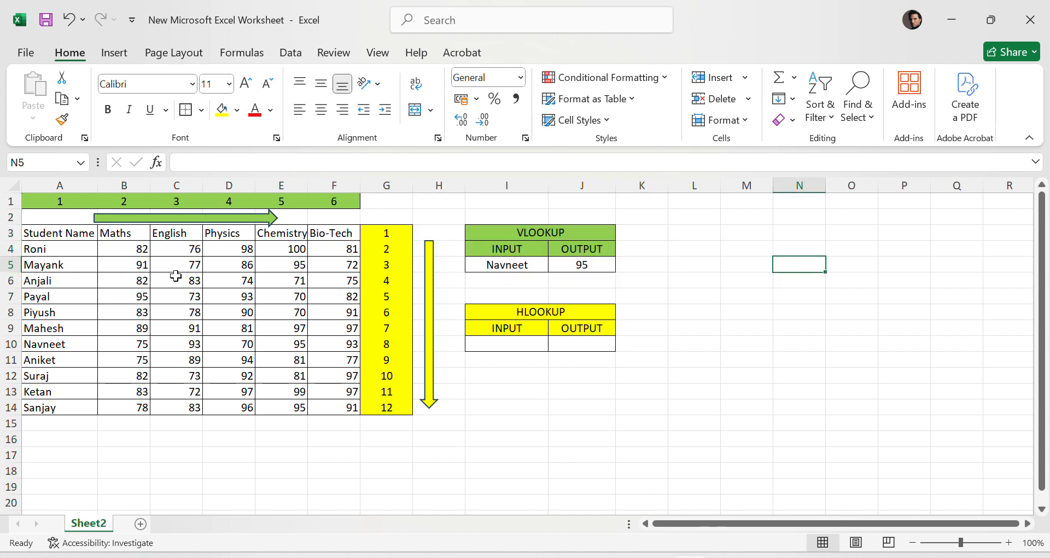
click(797, 409)
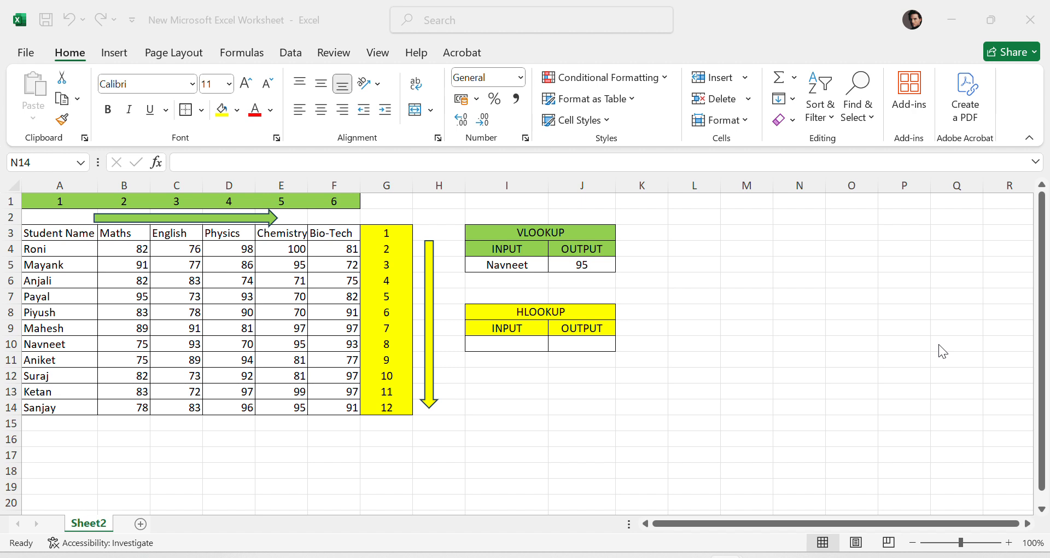
click(434, 171)
click(437, 182)
click(802, 362)
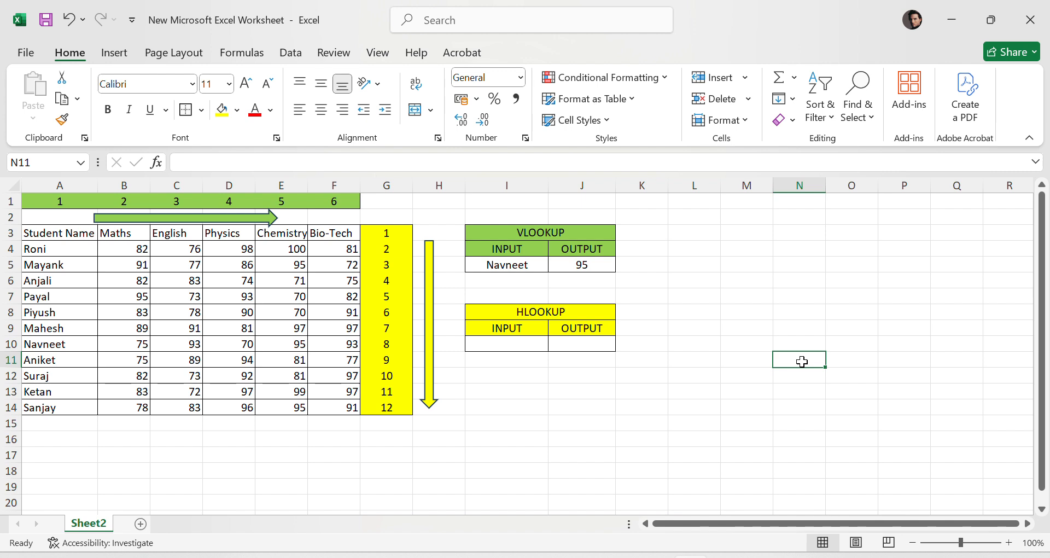
click(577, 348)
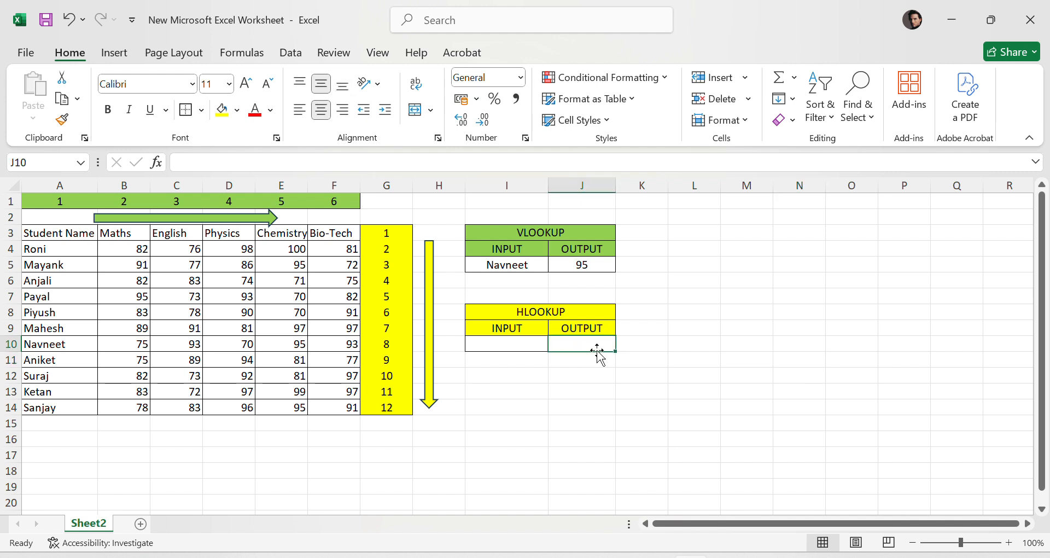
click(51, 268)
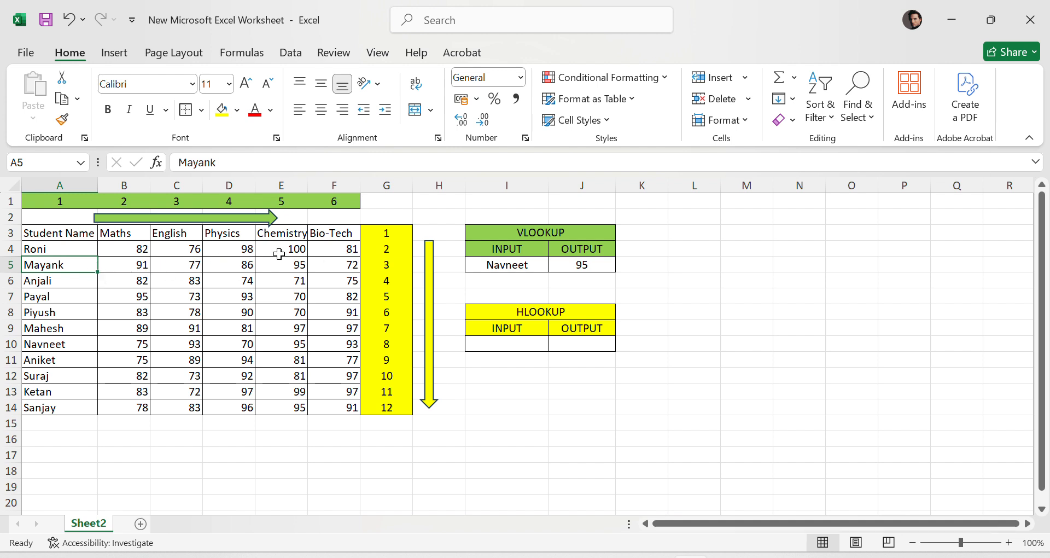
click(287, 474)
click(332, 235)
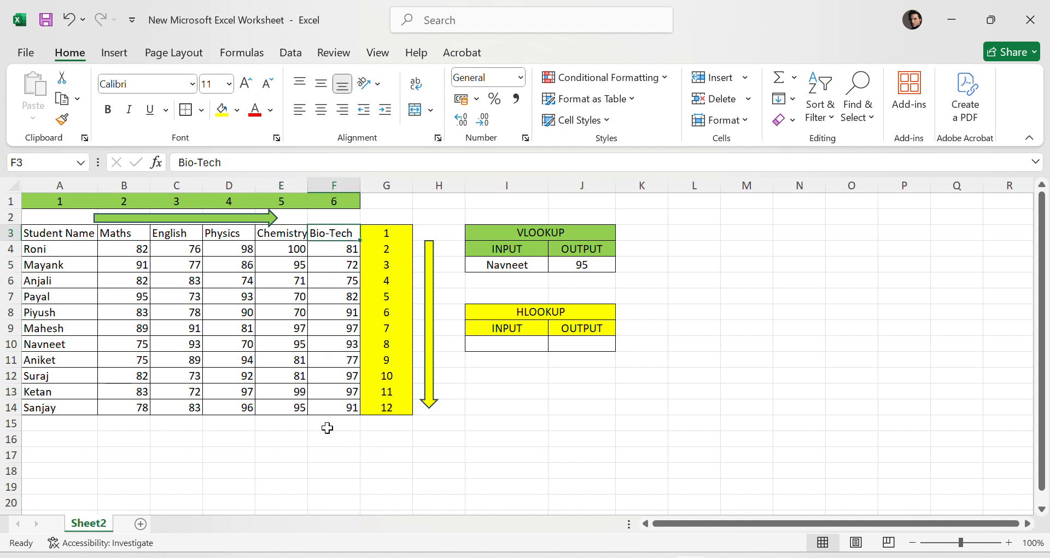
click(550, 410)
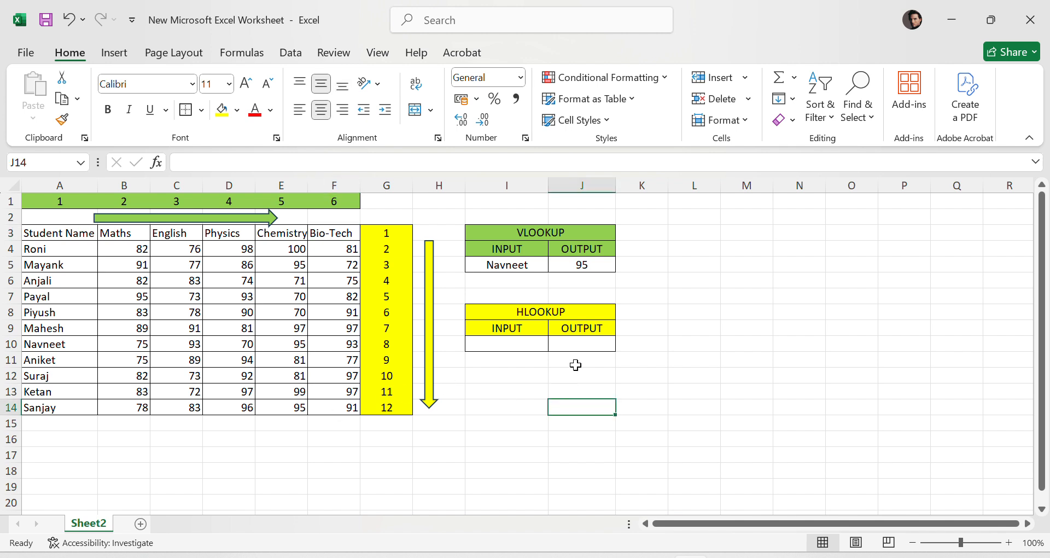
- Start an HLOOKUP formula in the HLOOKUP output cell, using input cell I10 as lookup value and A3:F14 as table
click(584, 348)
text(=)
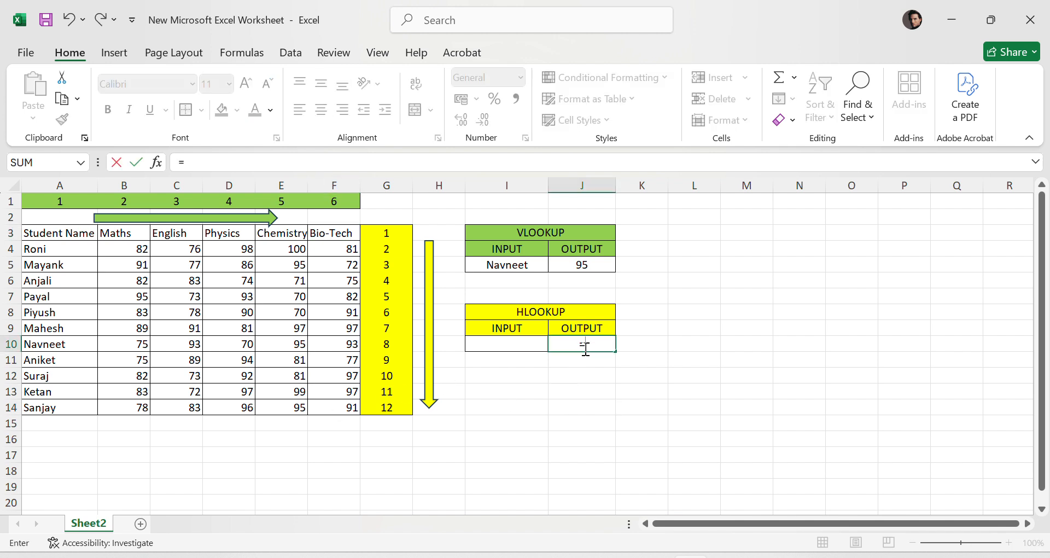
text(HLOO)
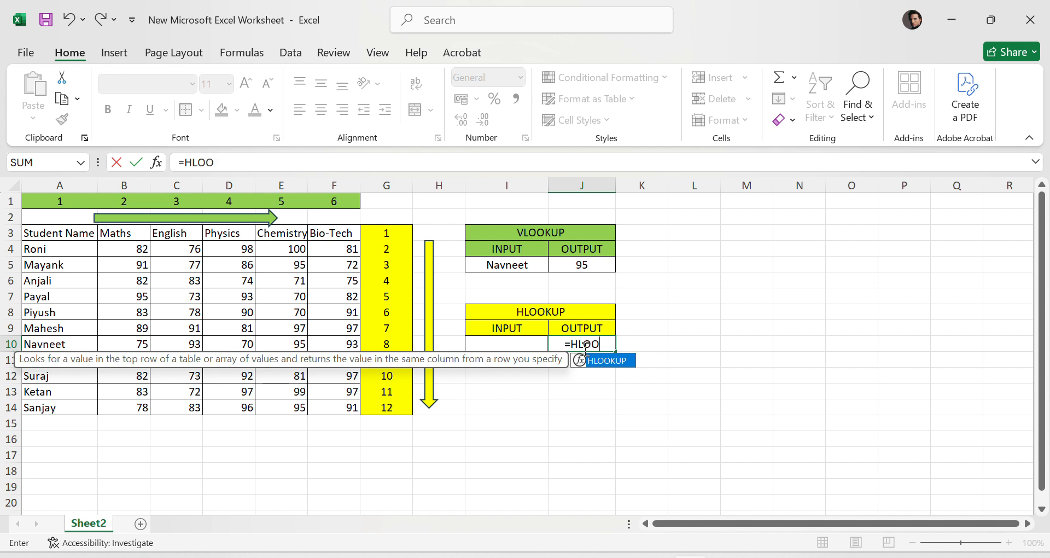
text(KUP)
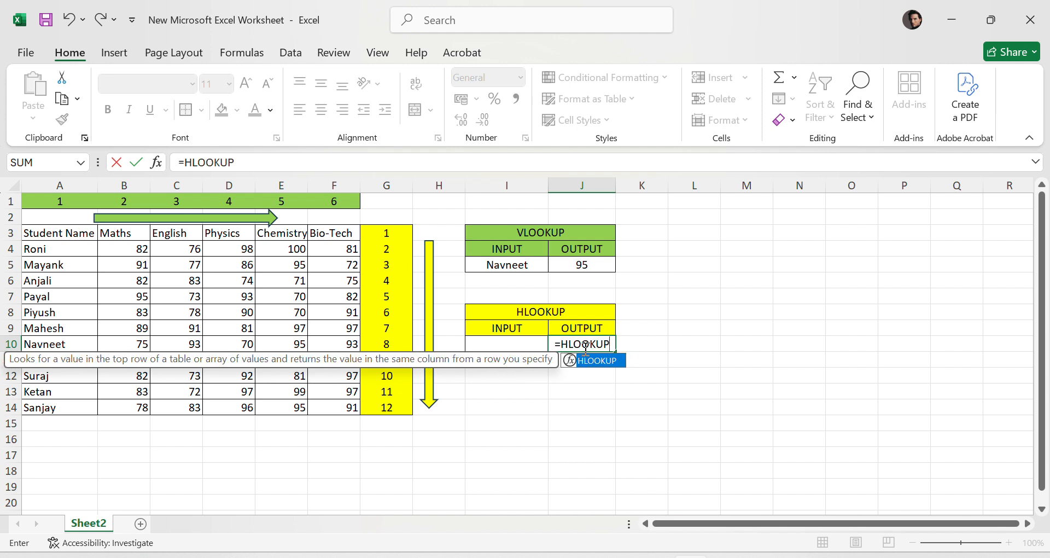
text(()
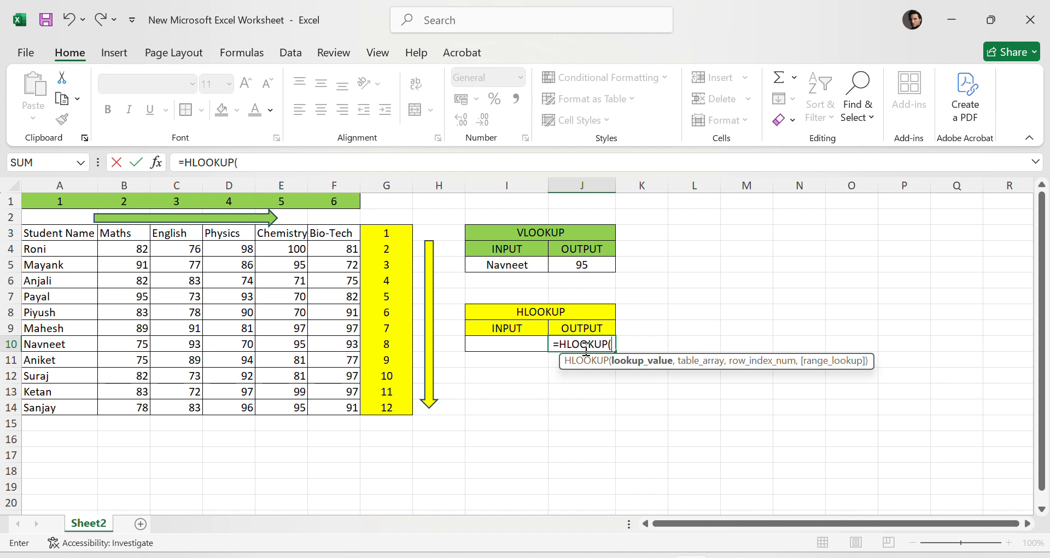
click(510, 352)
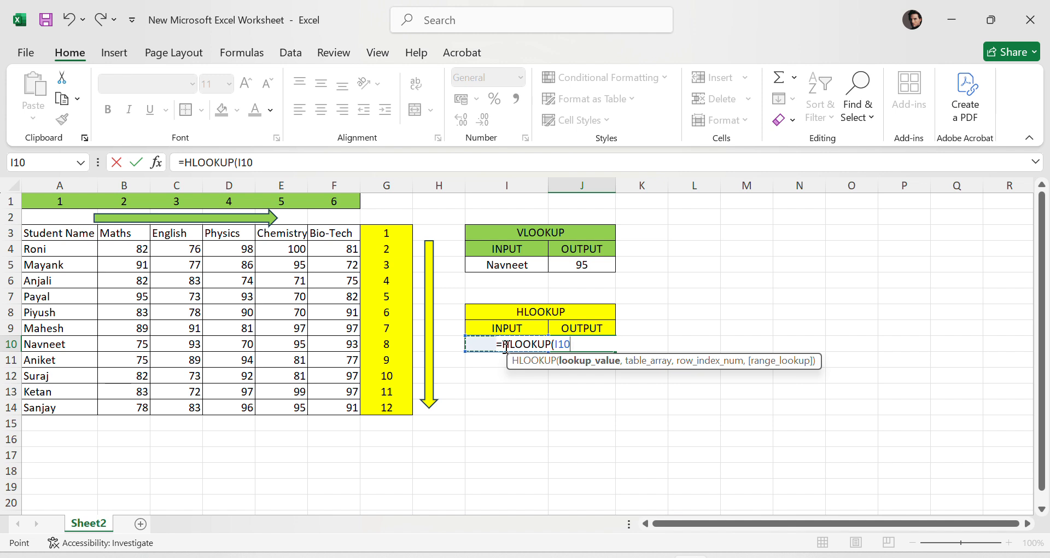
text(,)
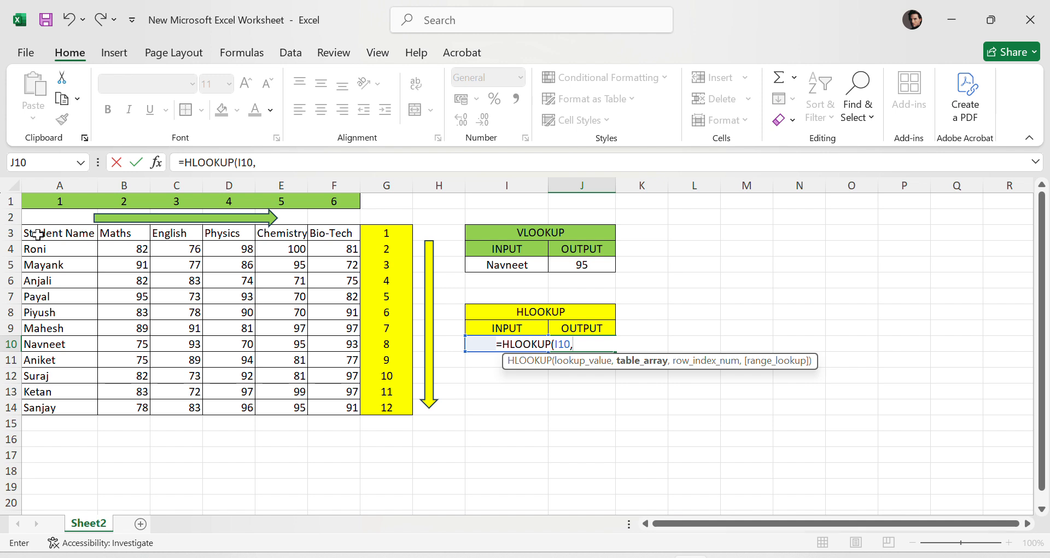
drag(34, 234, 334, 408)
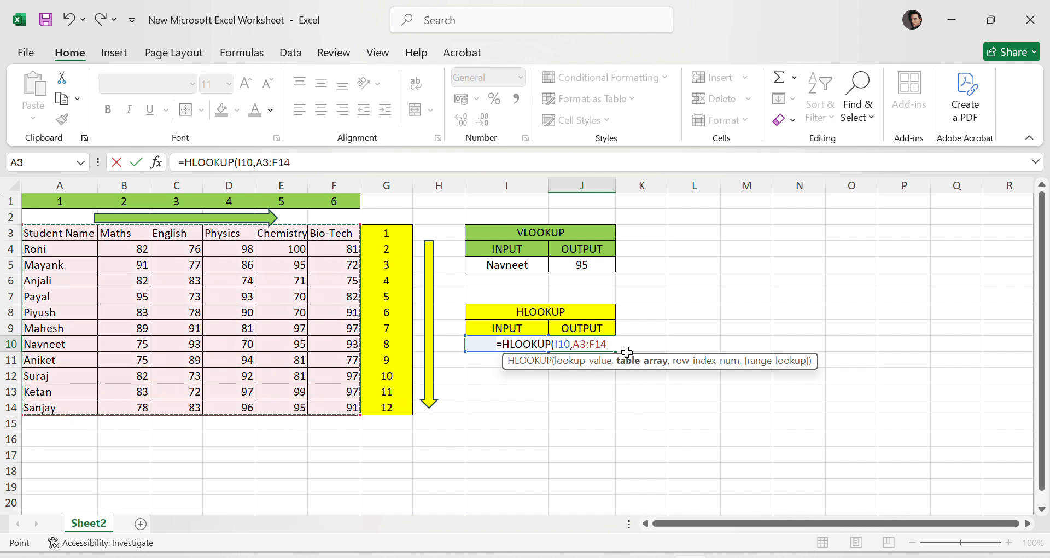
- Complete the HLOOKUP formula with row index 6 and exact match 0, giving =HLOOKUP(I10,A3:F14,6,0)
text(,)
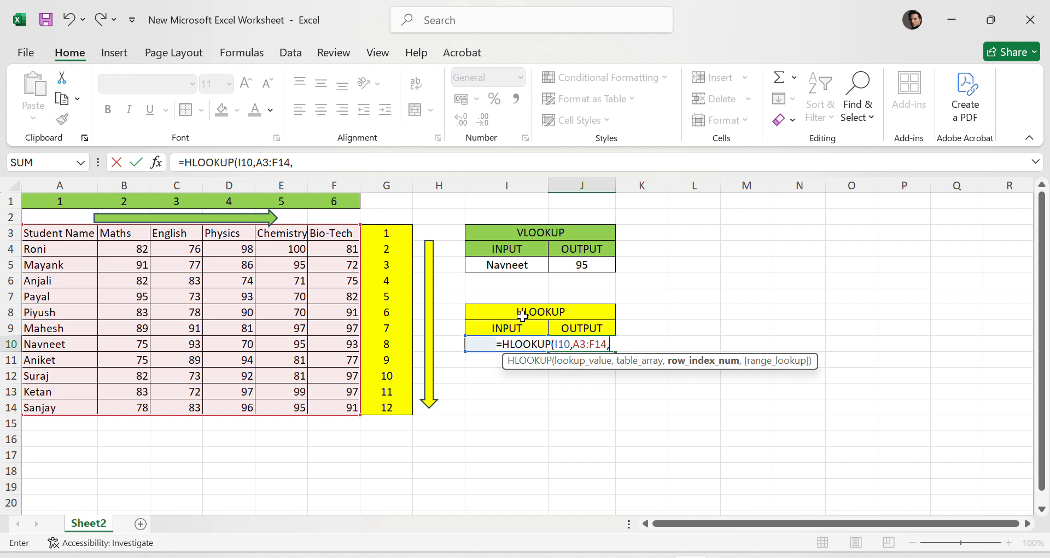
text(,6)
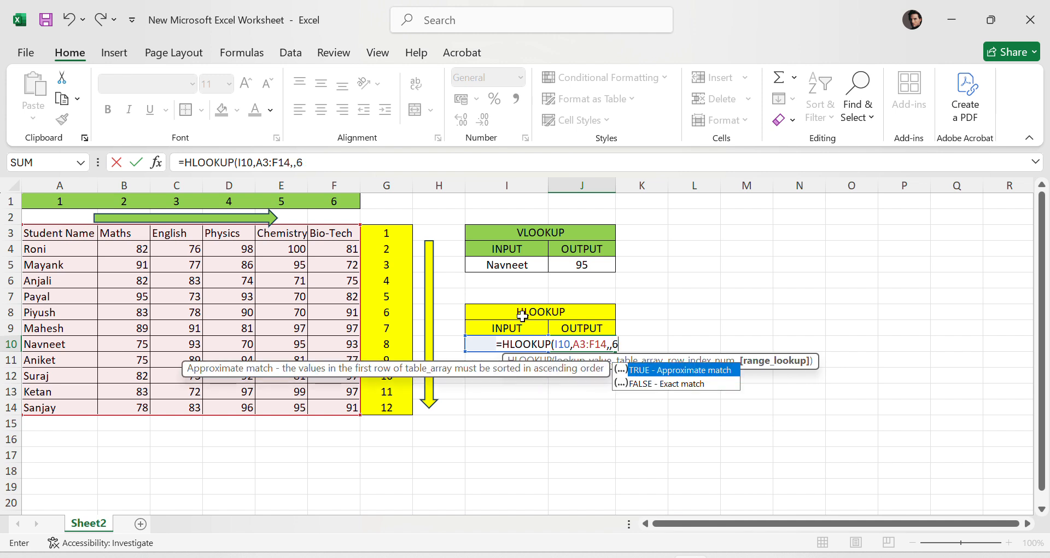
key(BackSpace)
key(BackSpace)
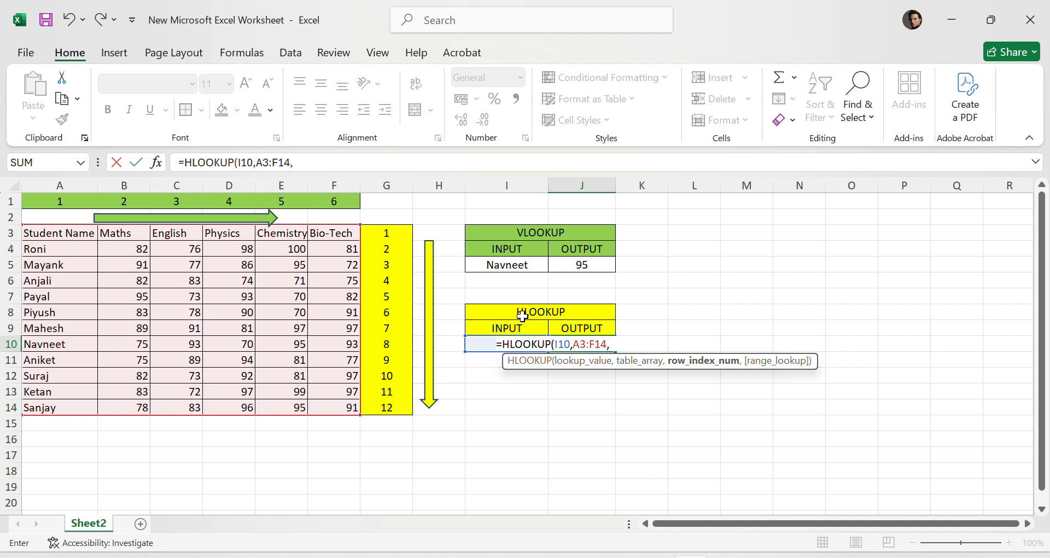
text(6,0)
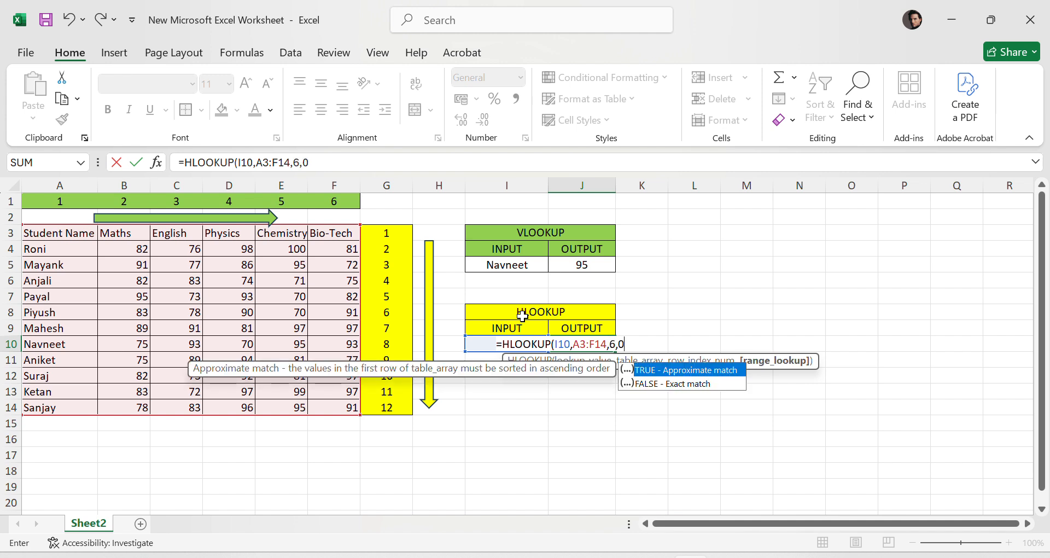
text())
key(Return)
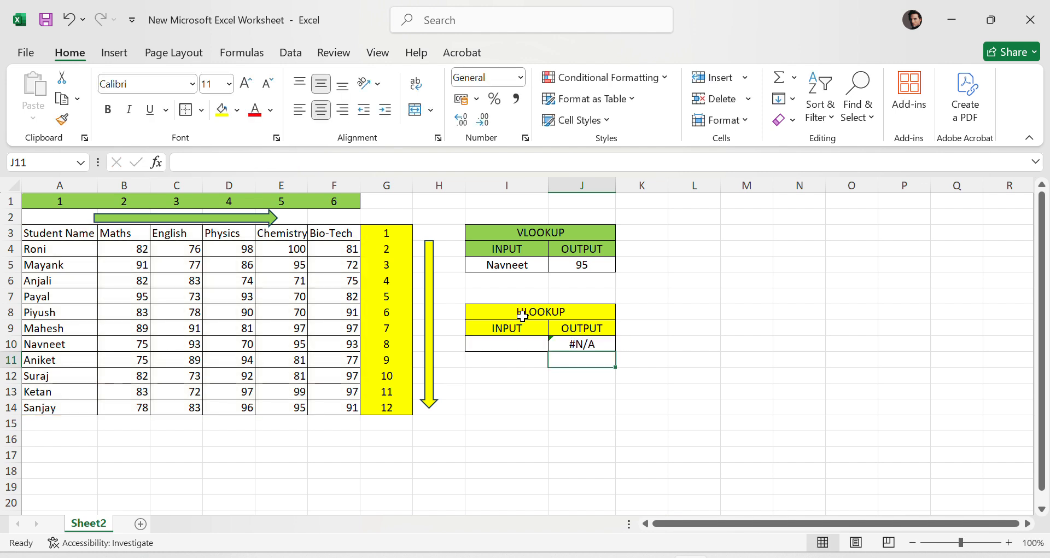
- Choose Bio-Tech from the HLOOKUP input cell's dropdown
click(605, 344)
click(496, 348)
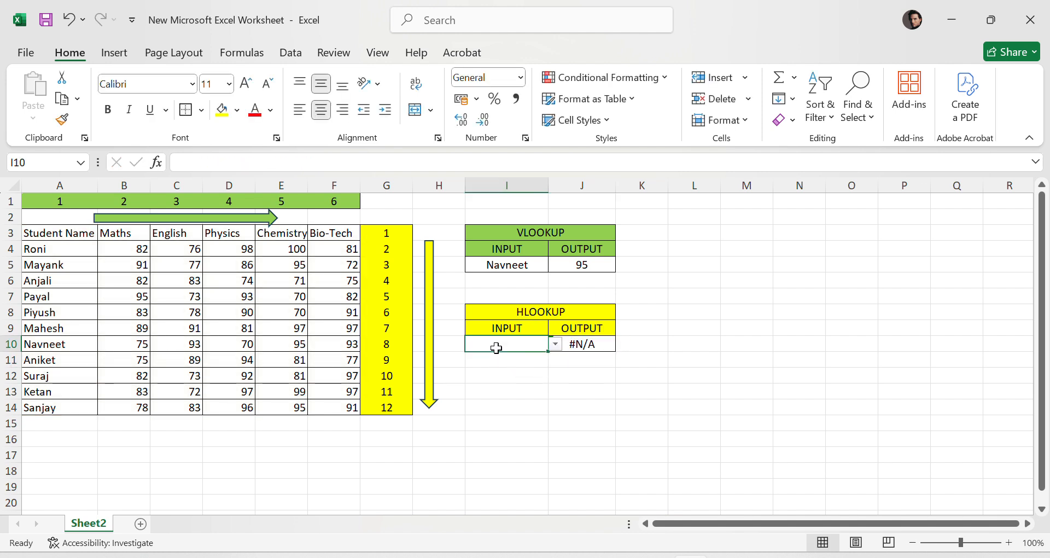
click(555, 345)
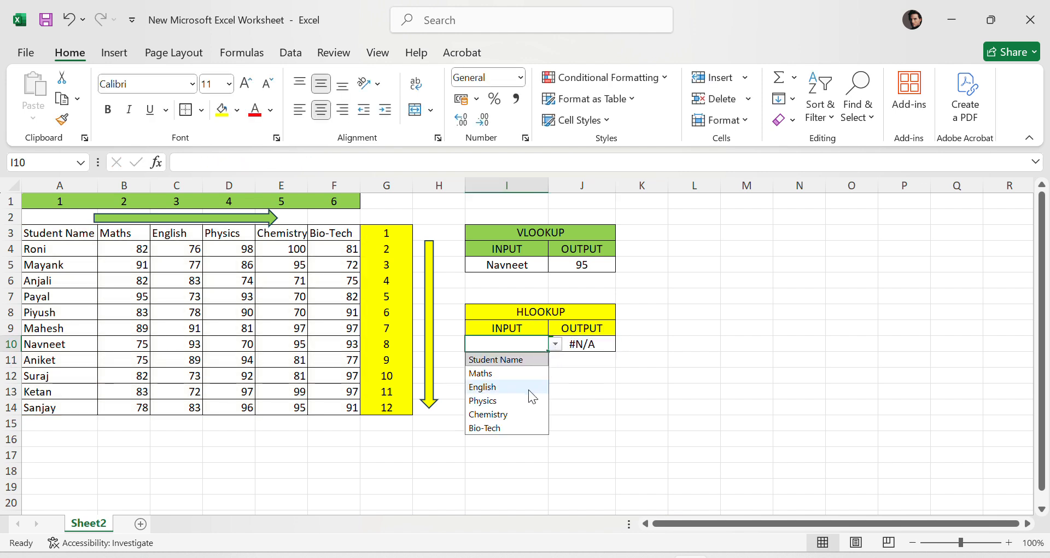
click(495, 428)
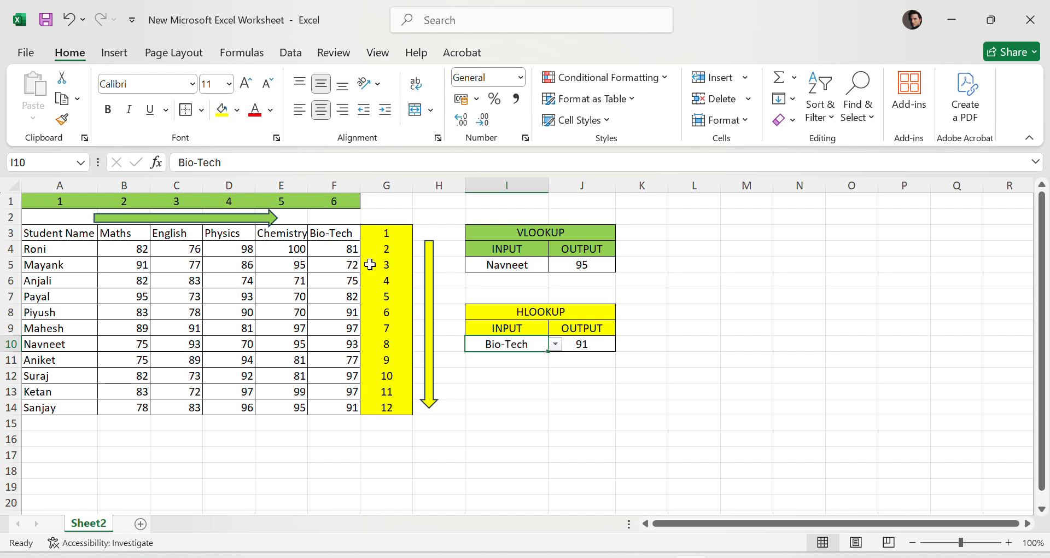
- Highlight Piyush's Bio-Tech mark in yellow to compare it with the HLOOKUP output
click(325, 233)
click(24, 314)
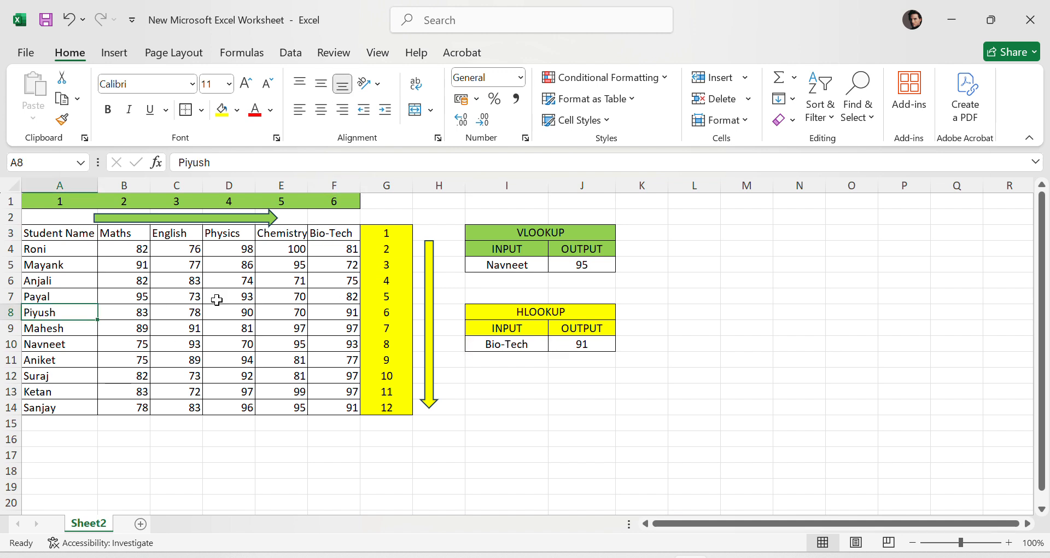
click(343, 310)
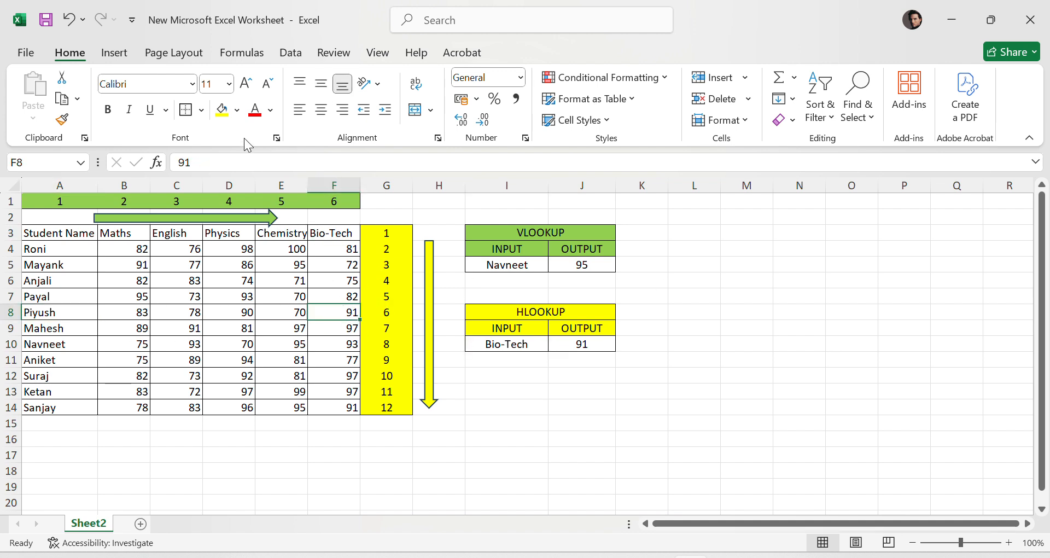
click(221, 109)
- Choose English from the HLOOKUP input cell's dropdown
click(543, 346)
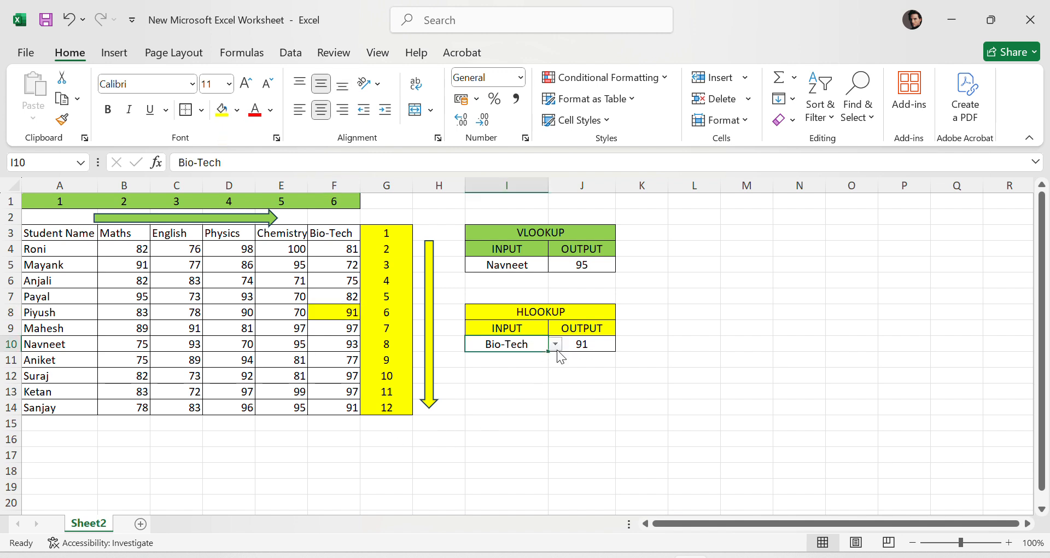
click(555, 344)
click(541, 386)
- Highlight Piyush's Maths and English marks in yellow
click(114, 315)
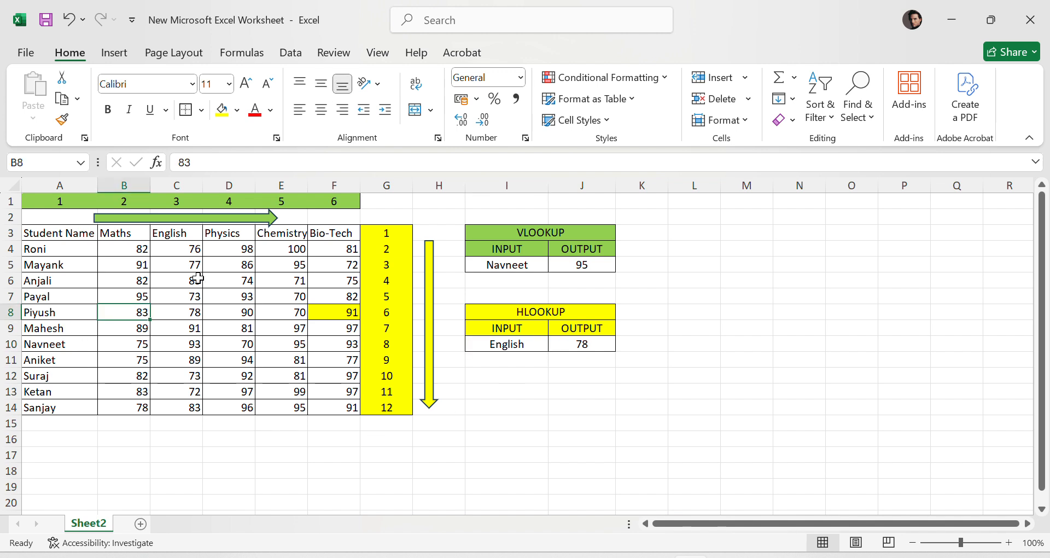
click(222, 118)
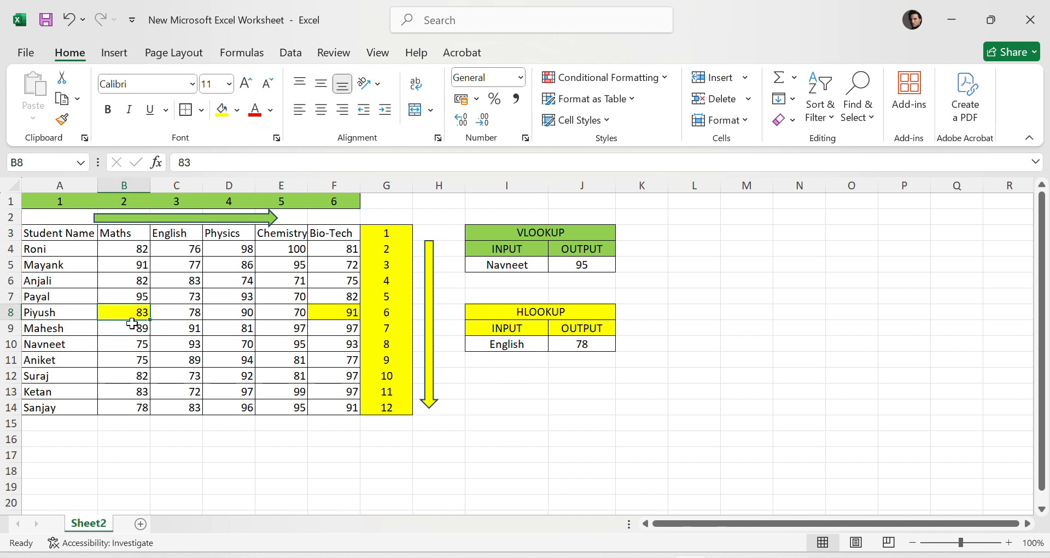
click(182, 311)
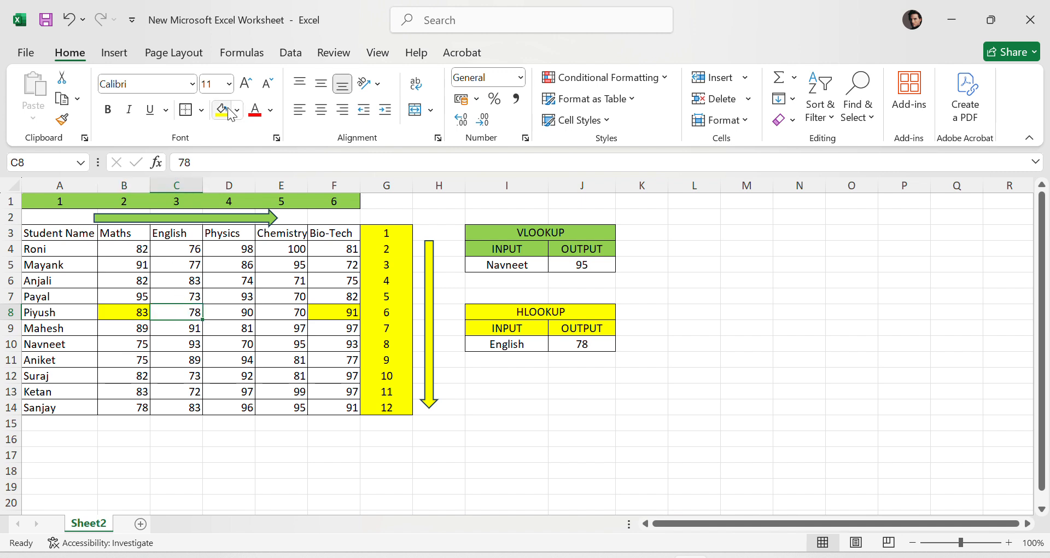
click(222, 109)
- Remove the fill from Piyush's Maths and Bio-Tech marks
click(128, 315)
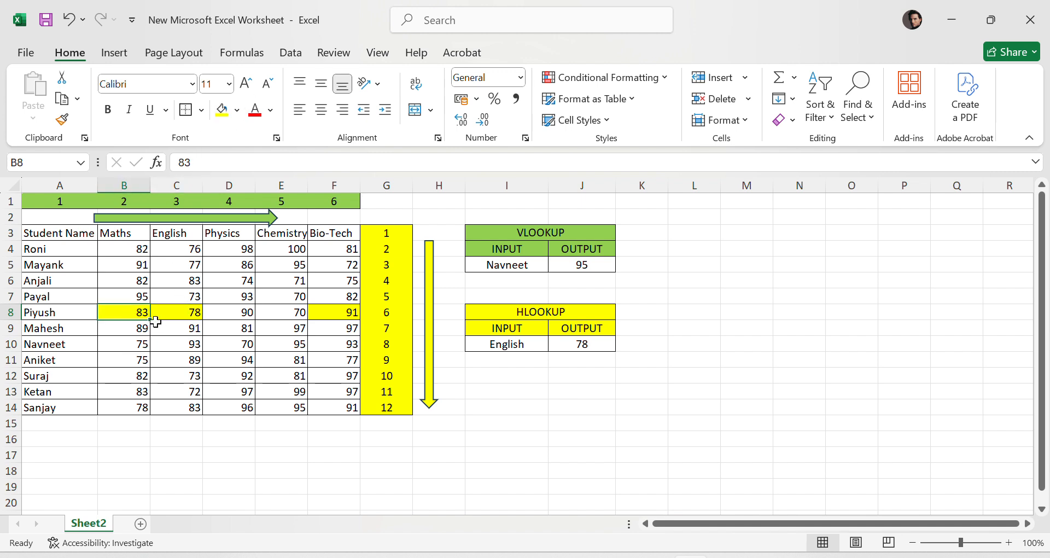
click(237, 110)
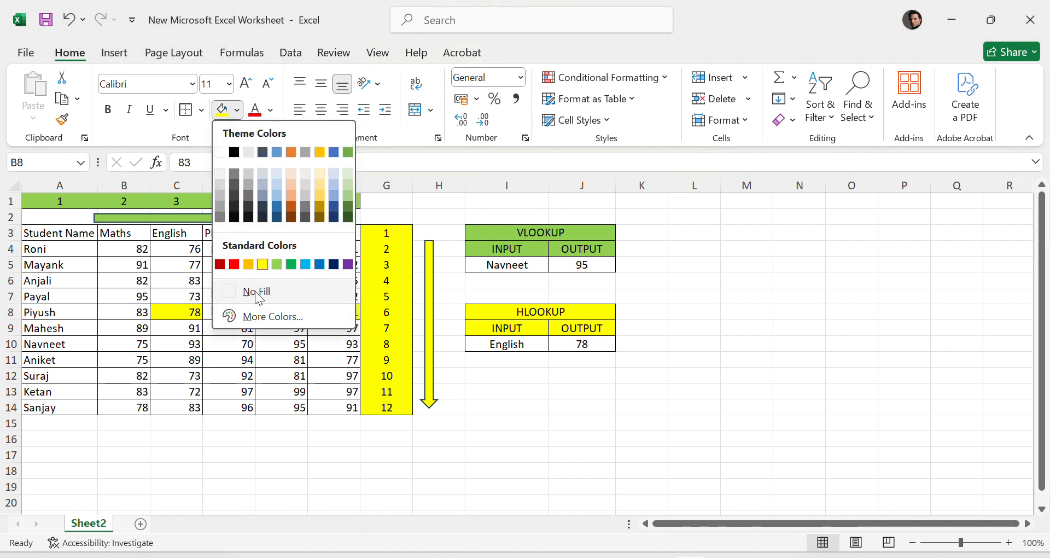
click(249, 291)
click(344, 316)
click(222, 109)
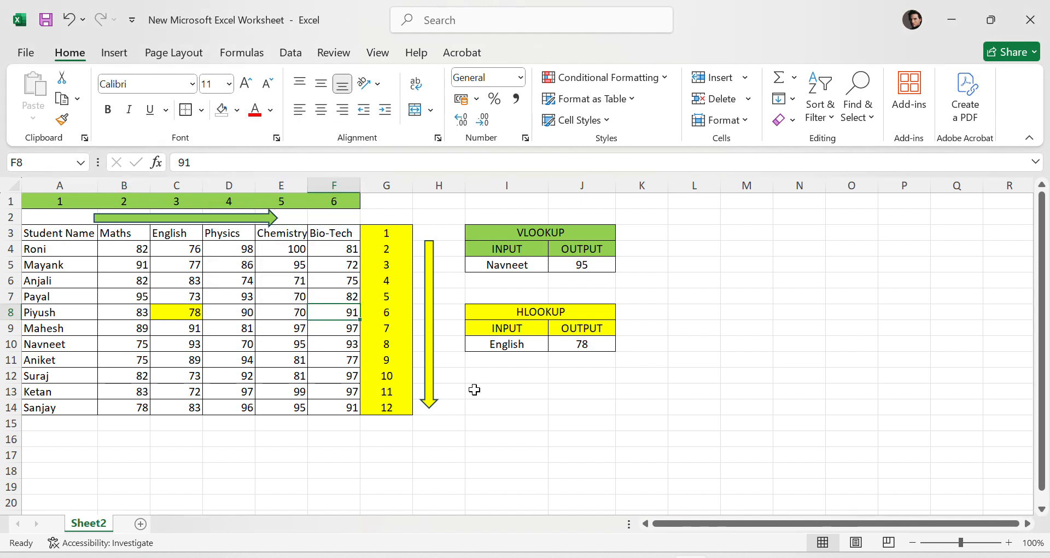
- Inspect the VLOOKUP and HLOOKUP formulas and compare them with the table's column and row numbers
click(593, 344)
click(523, 346)
click(592, 344)
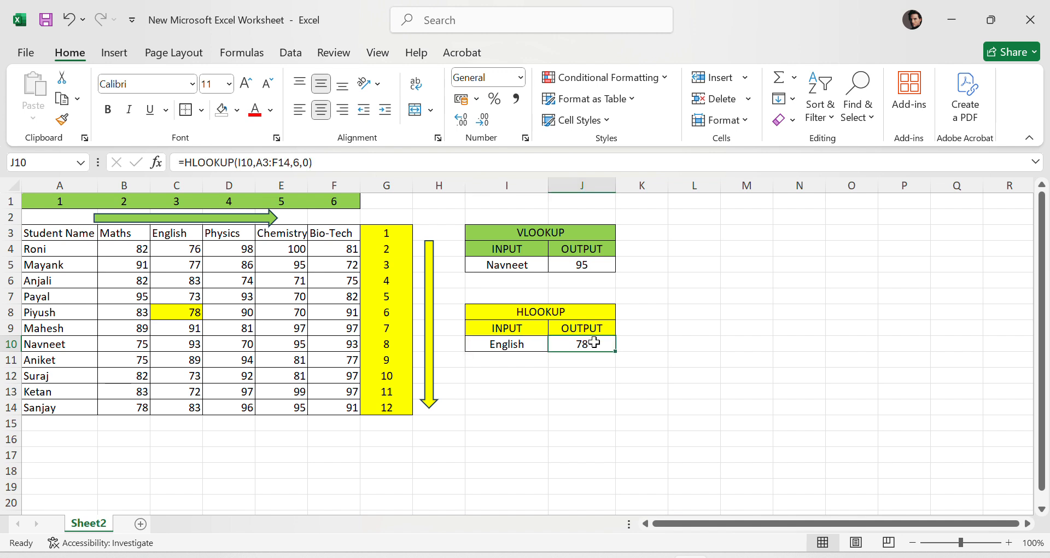
click(714, 364)
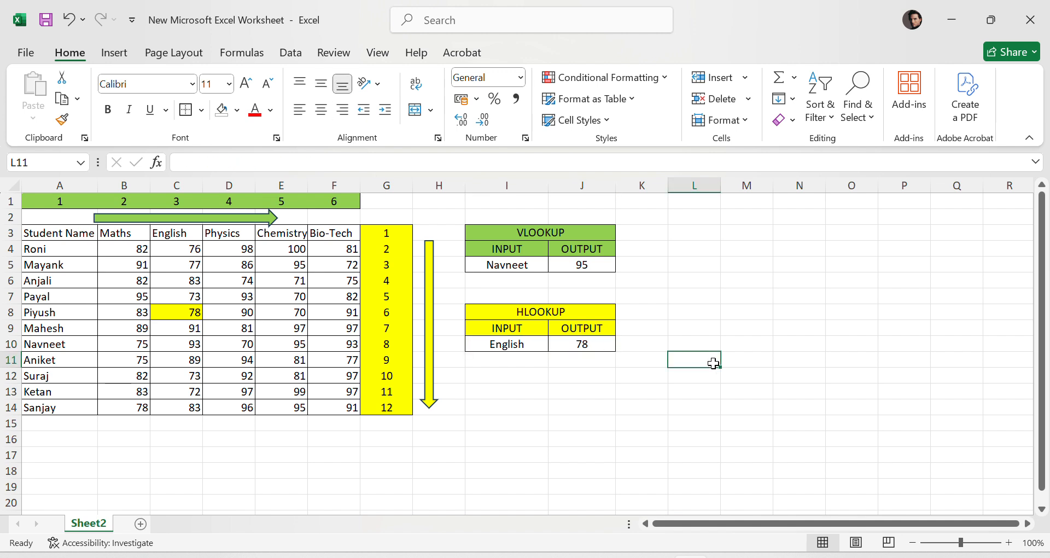
click(586, 263)
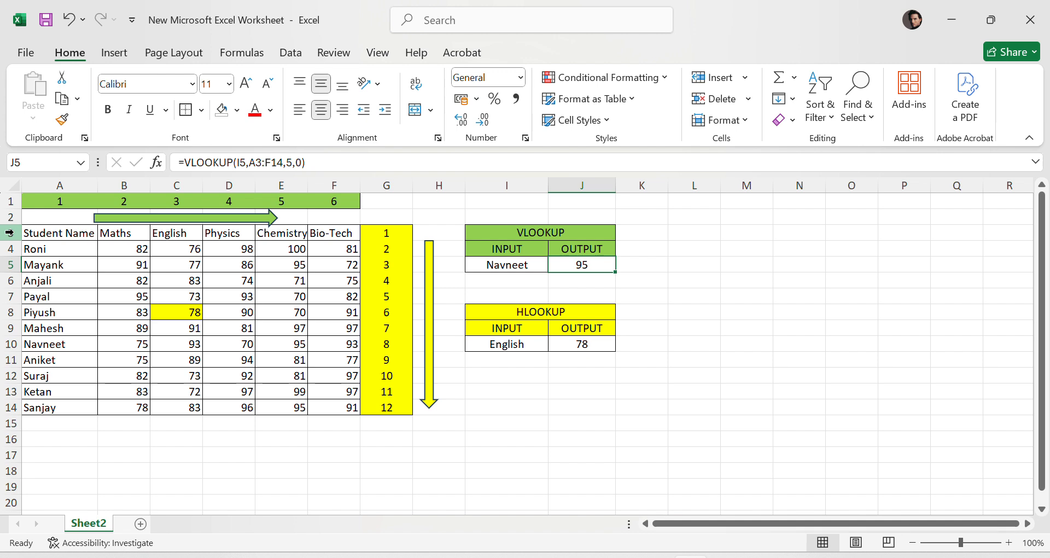
click(399, 227)
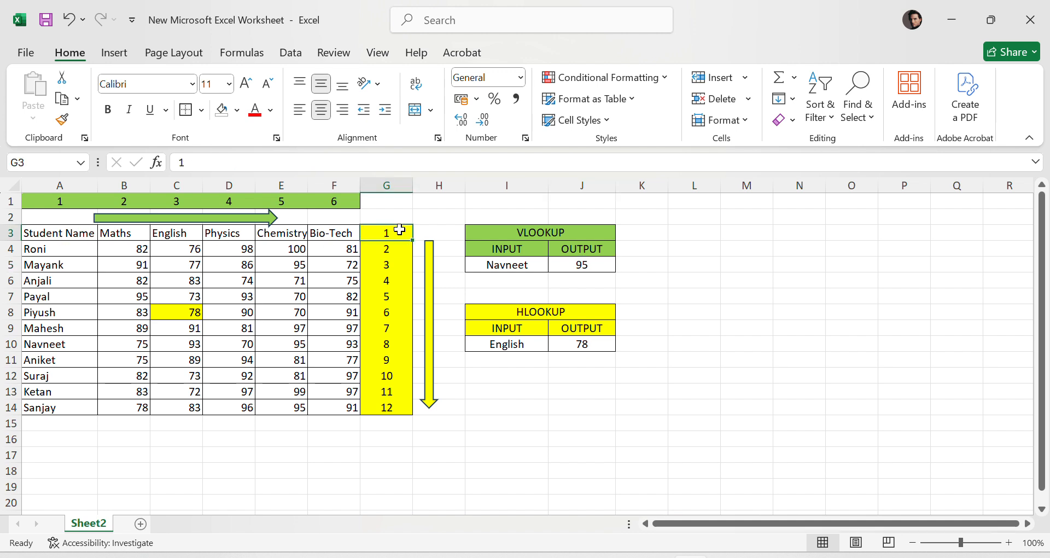
click(589, 343)
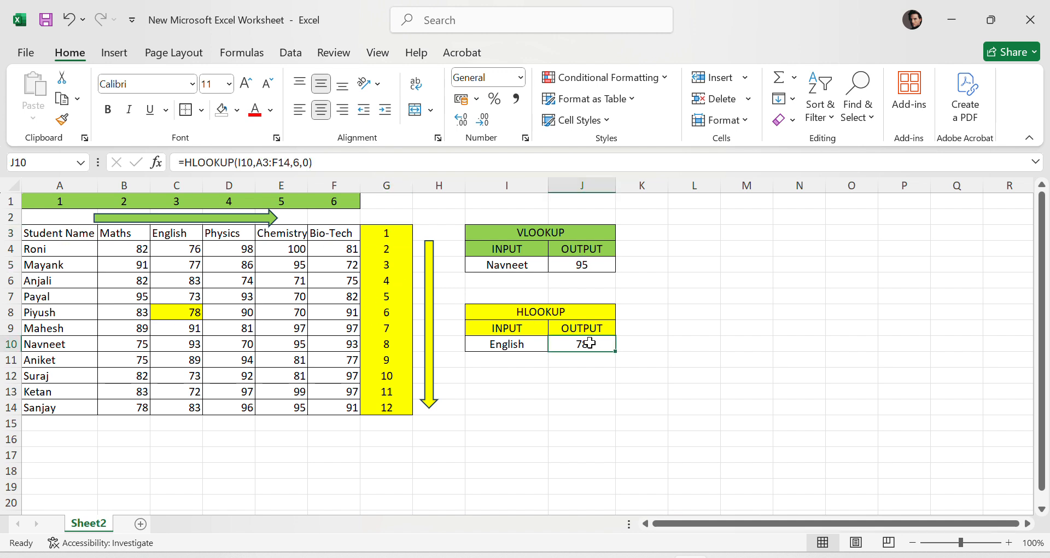
click(44, 314)
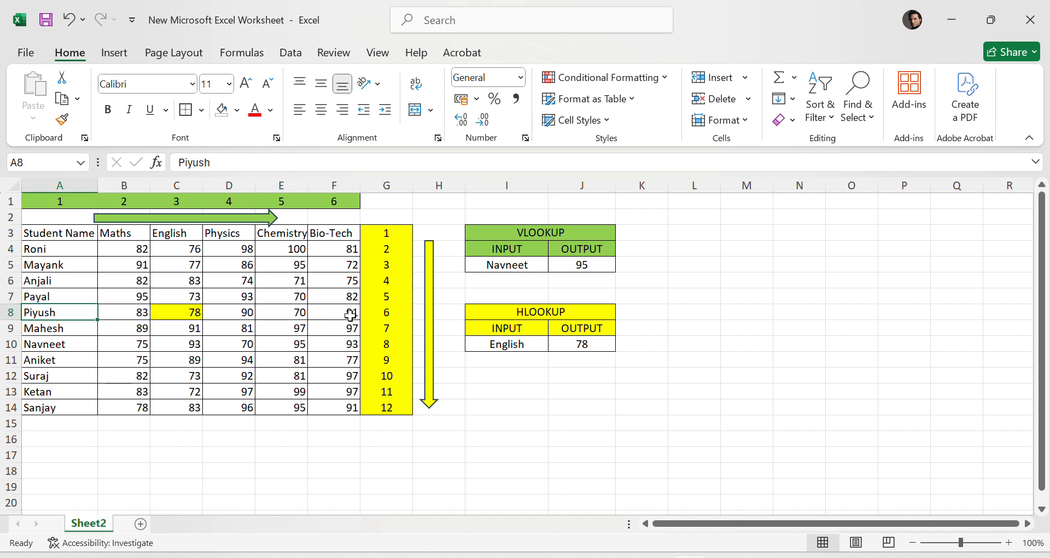
click(383, 309)
click(689, 418)
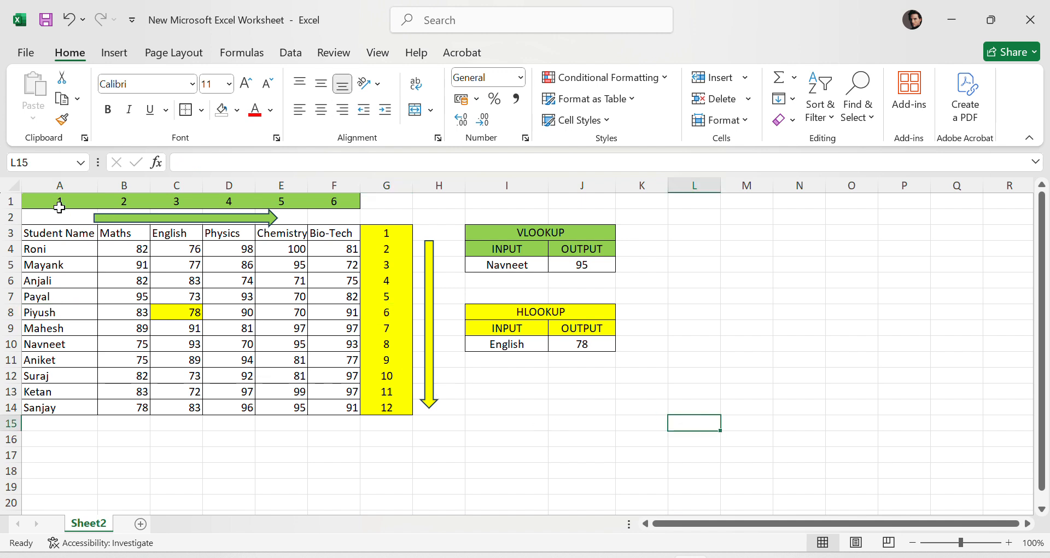
- Insert a blank column before column A
right_click(63, 189)
click(149, 356)
click(405, 498)
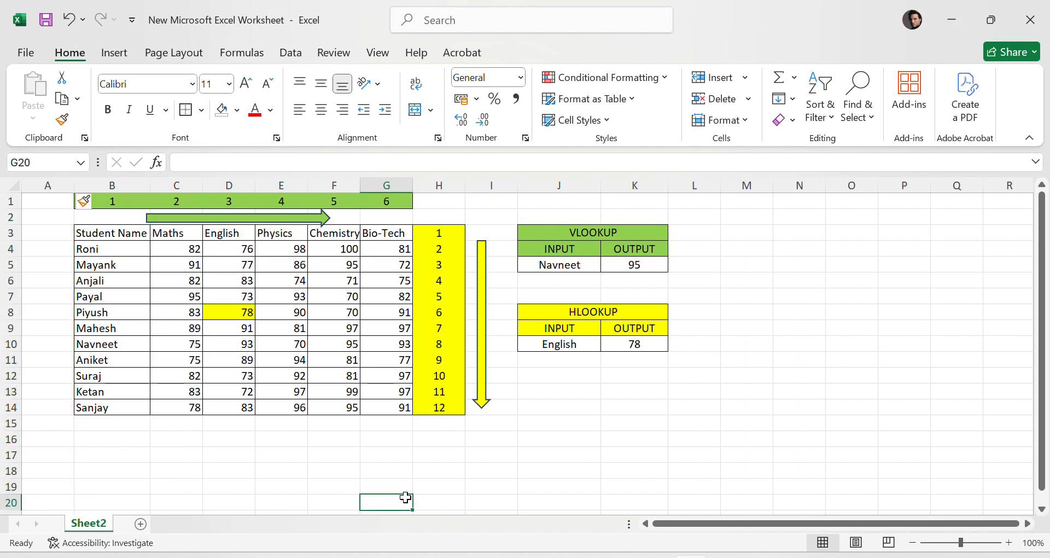
drag(95, 233, 448, 411)
click(562, 437)
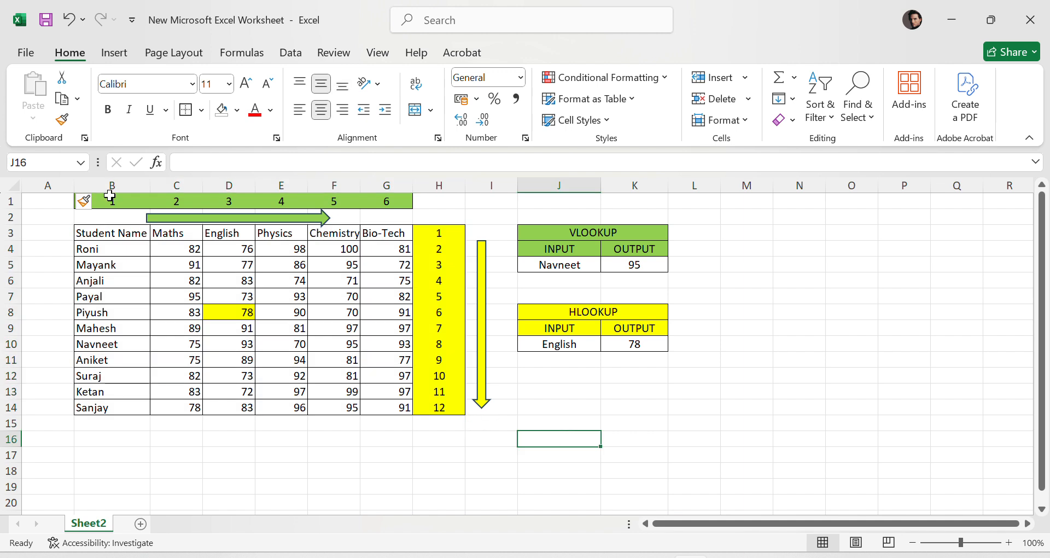
click(6, 187)
click(91, 231)
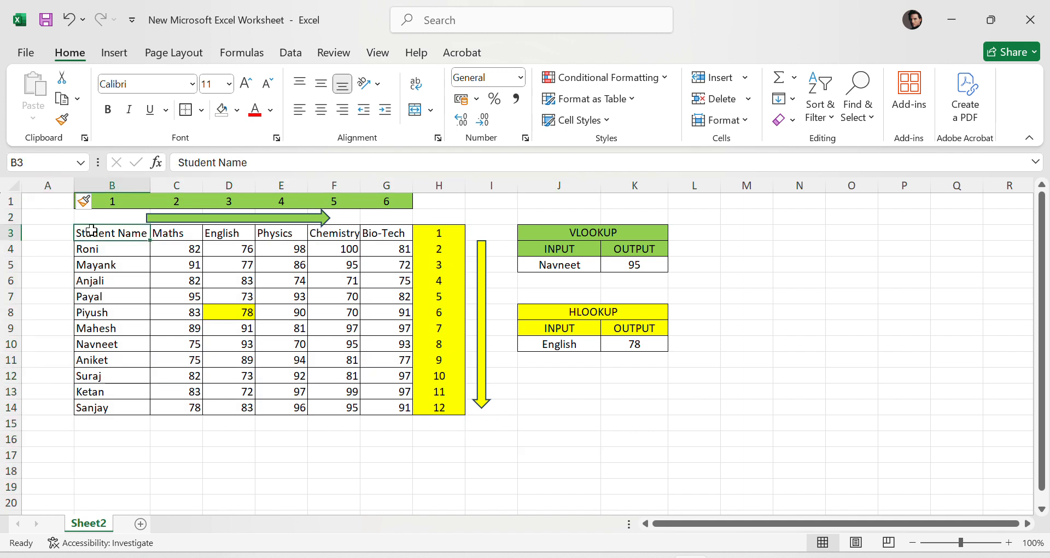
drag(104, 233, 411, 409)
click(560, 455)
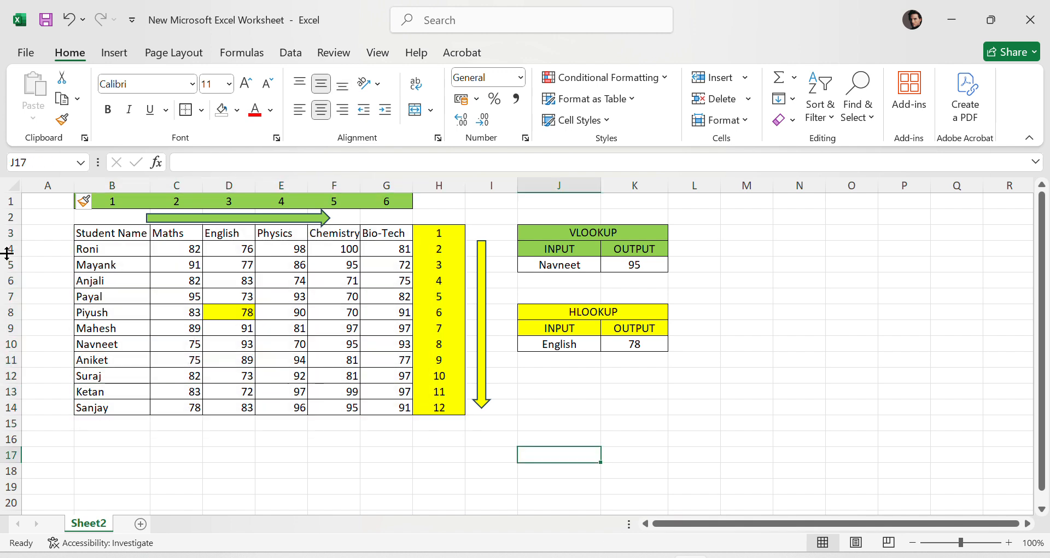
click(76, 232)
click(50, 230)
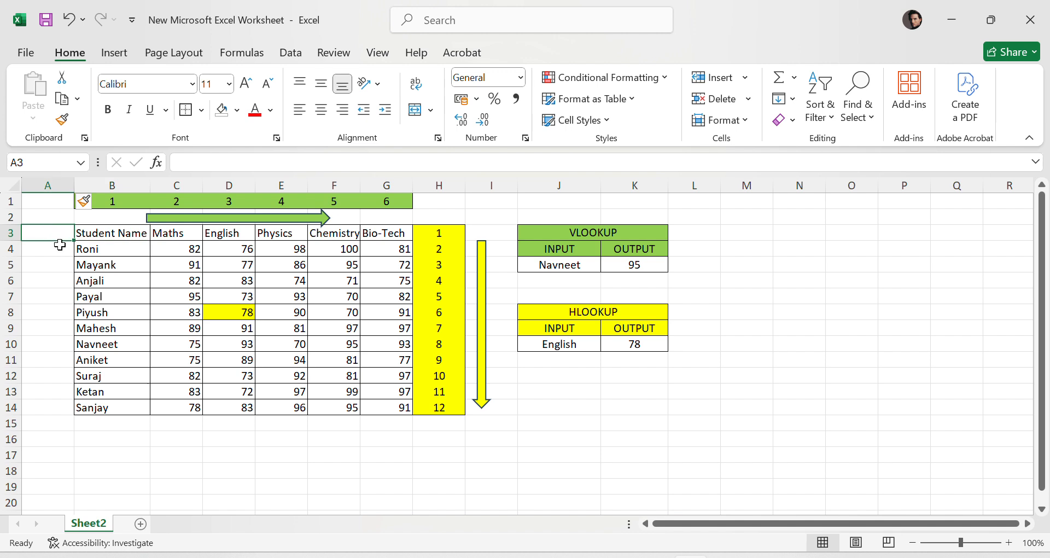
click(59, 244)
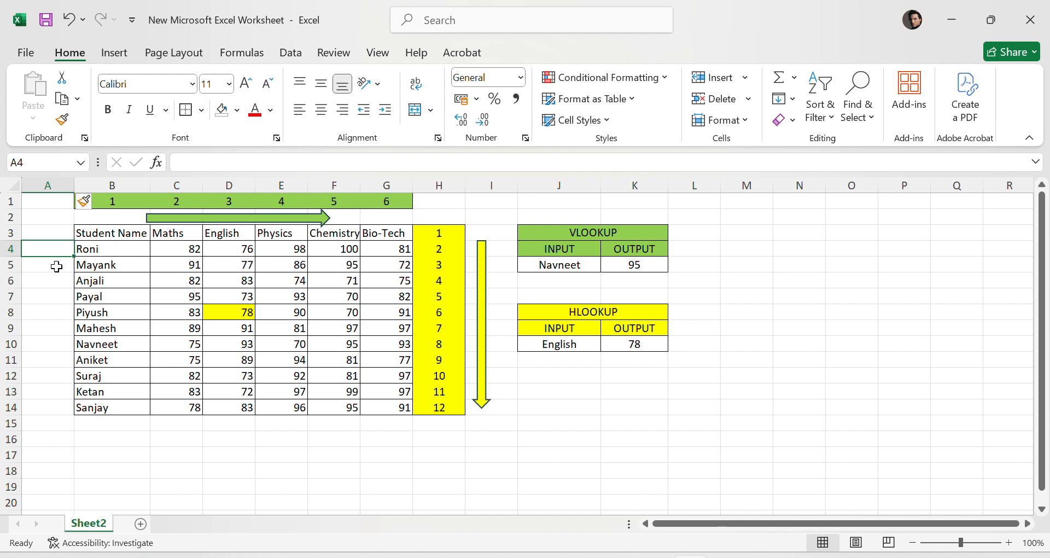
click(57, 266)
click(53, 279)
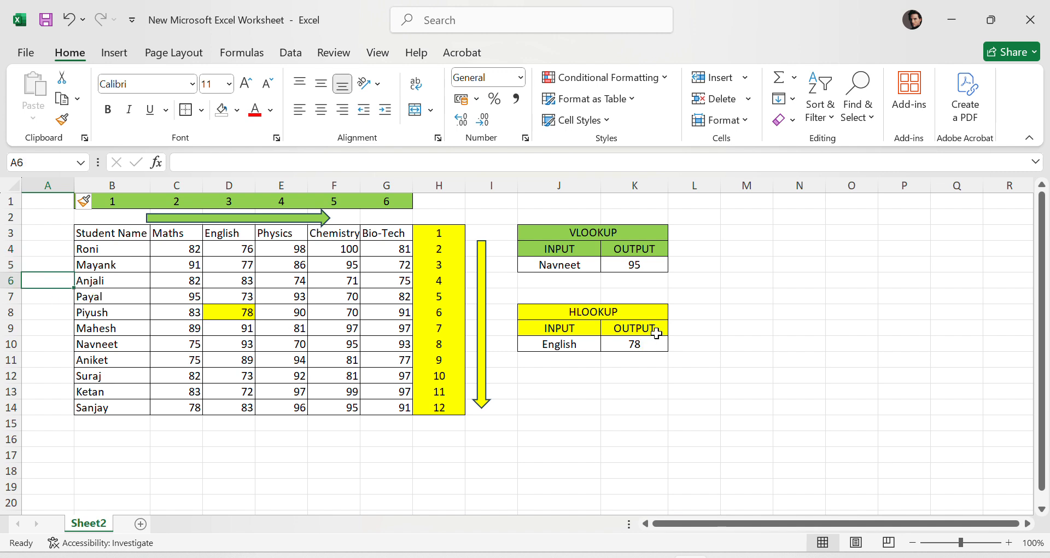
- Review the VLOOKUP formula's range against the table's columns and its data range B3:G14
click(644, 264)
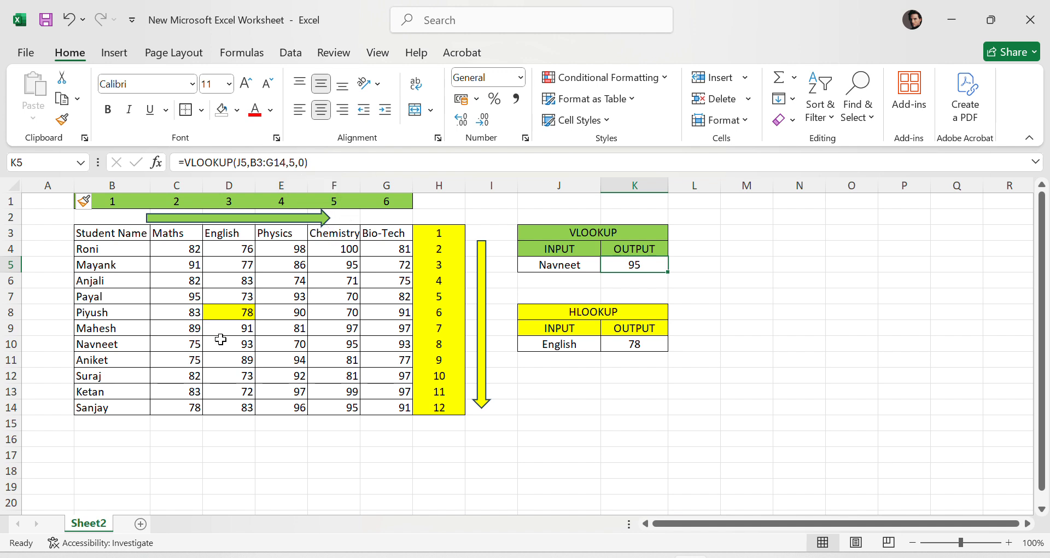
click(58, 180)
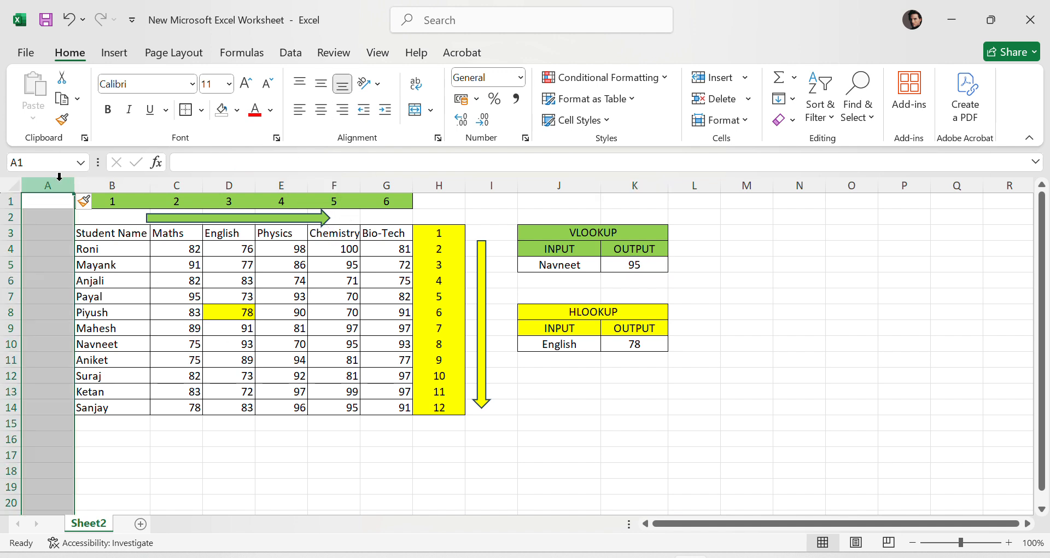
click(107, 183)
click(178, 182)
click(225, 182)
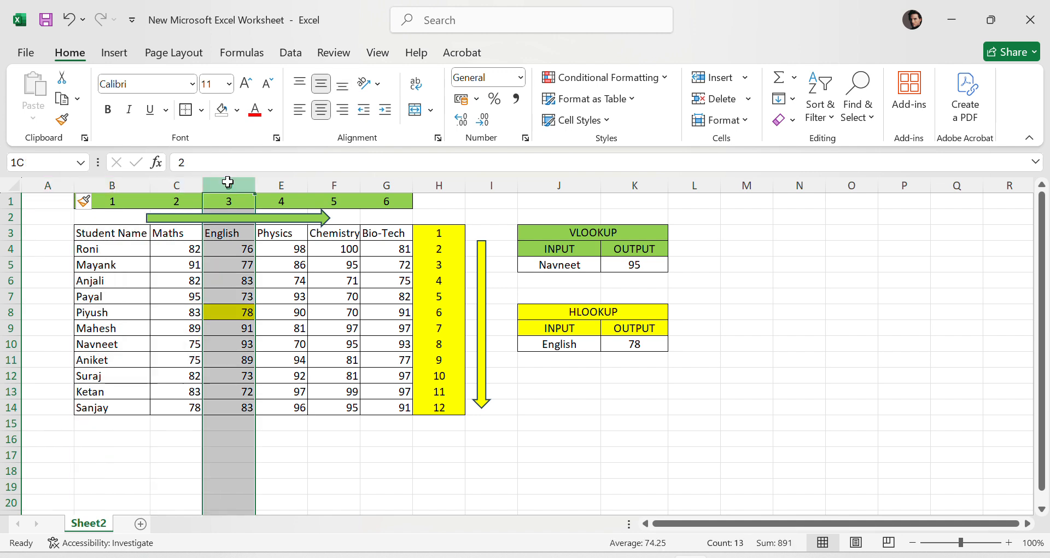
click(278, 183)
click(339, 183)
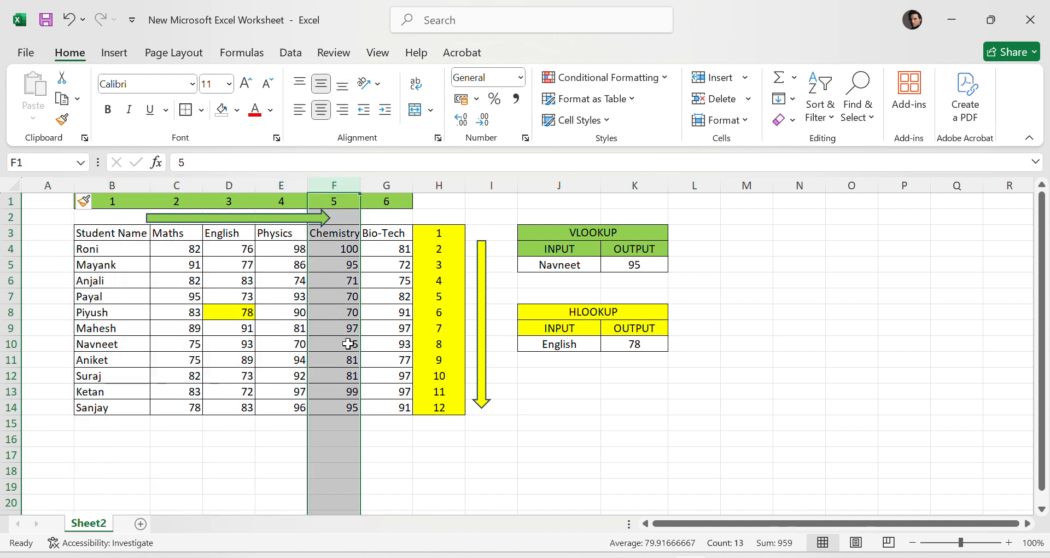
drag(110, 232, 405, 407)
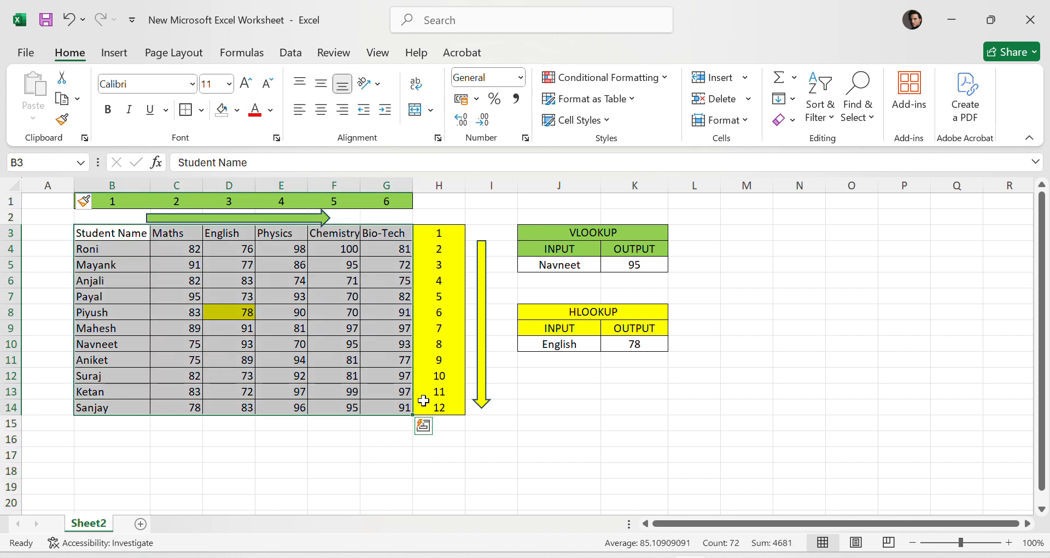
click(696, 356)
click(597, 266)
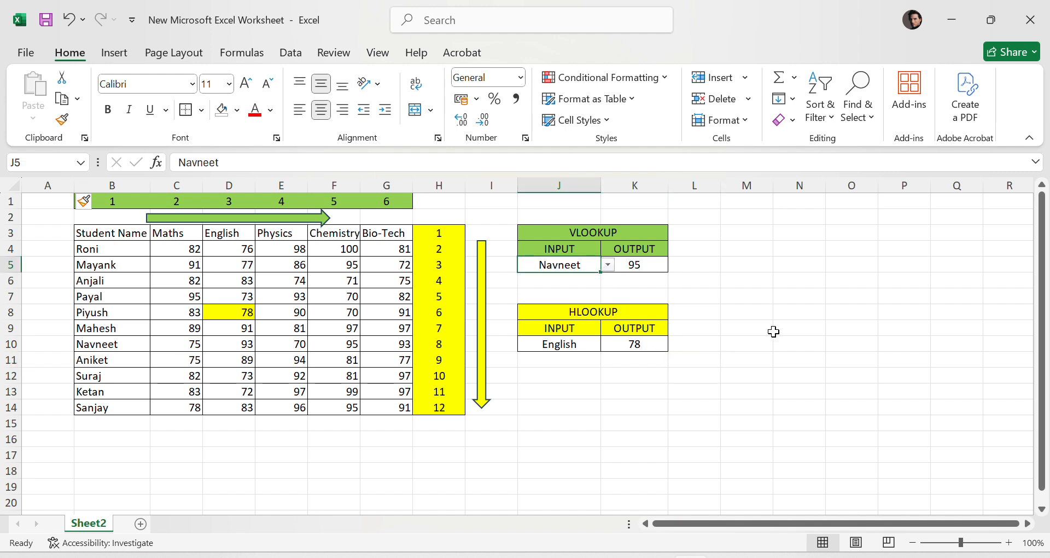
click(655, 343)
click(755, 345)
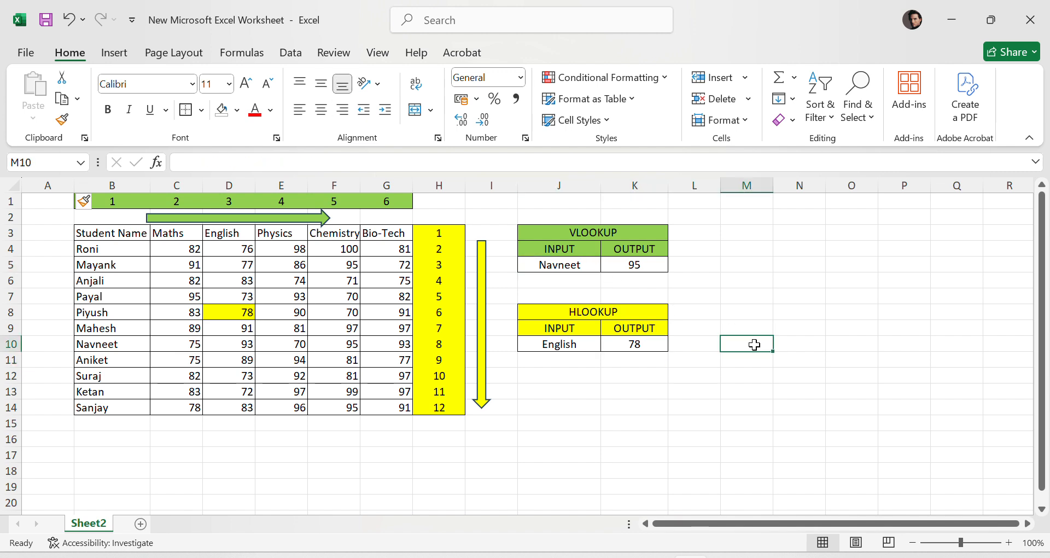
- Inspect the numbering arrows and the arguments of the VLOOKUP formula
click(227, 216)
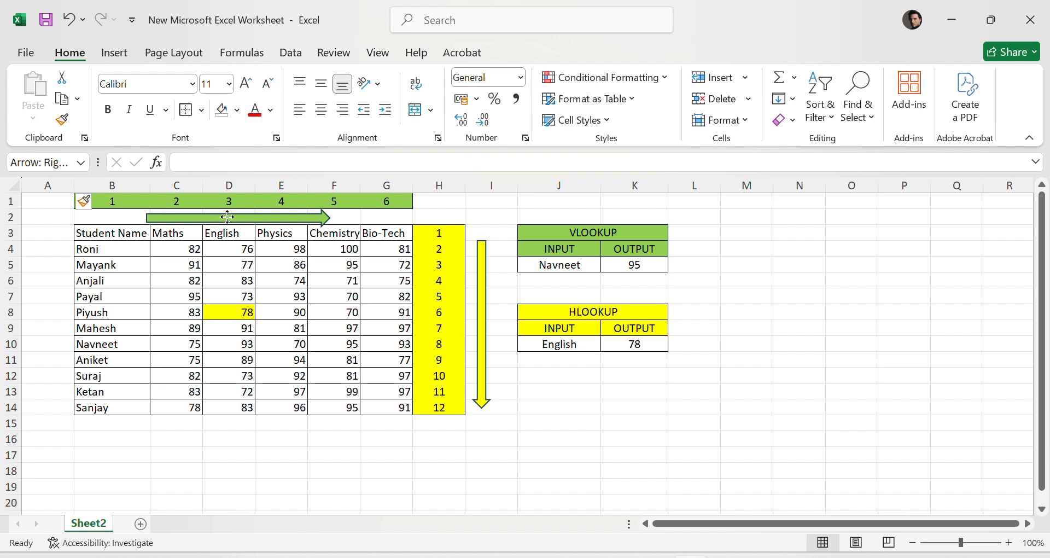
click(484, 350)
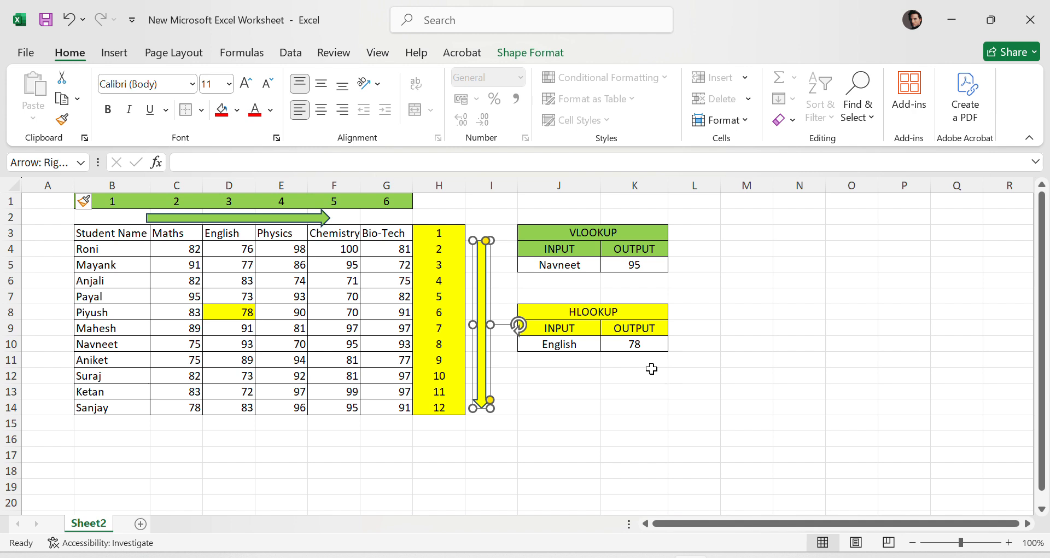
click(684, 410)
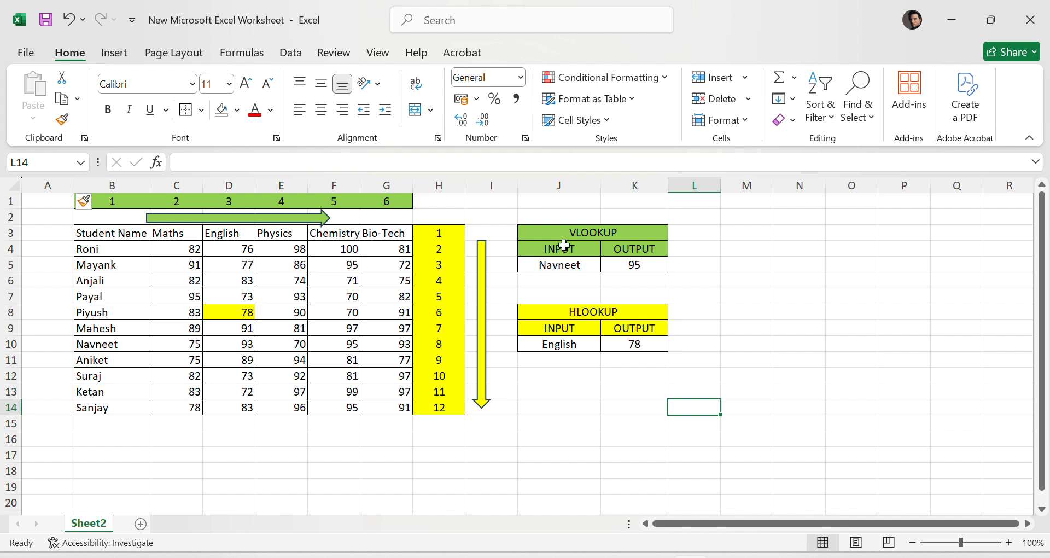
click(636, 263)
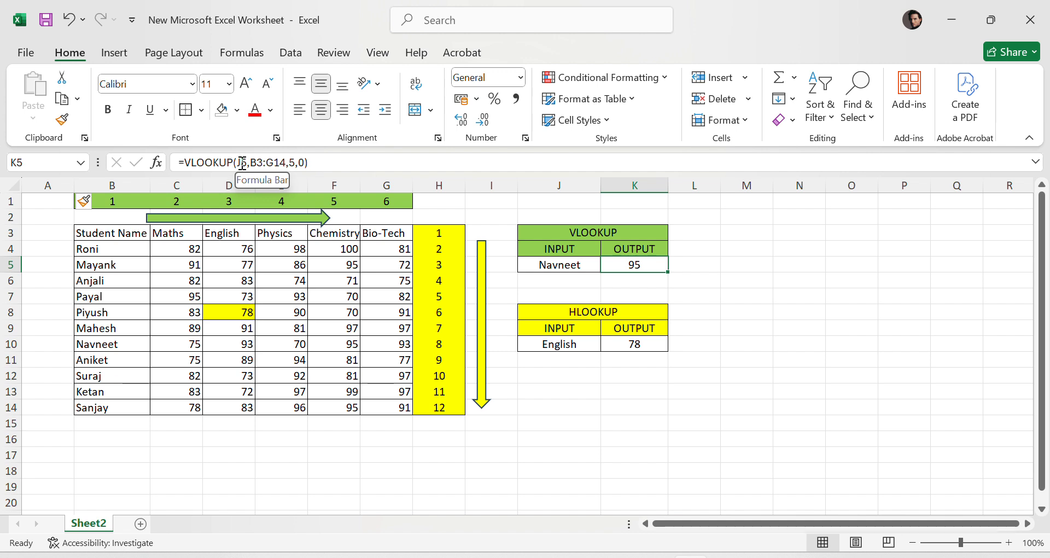
click(226, 161)
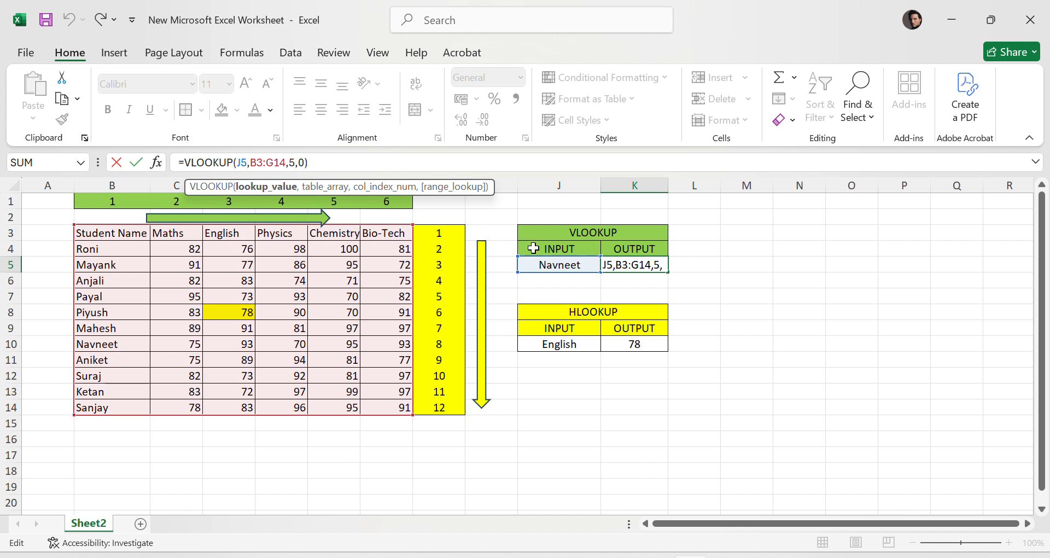
key(ctrl+Return)
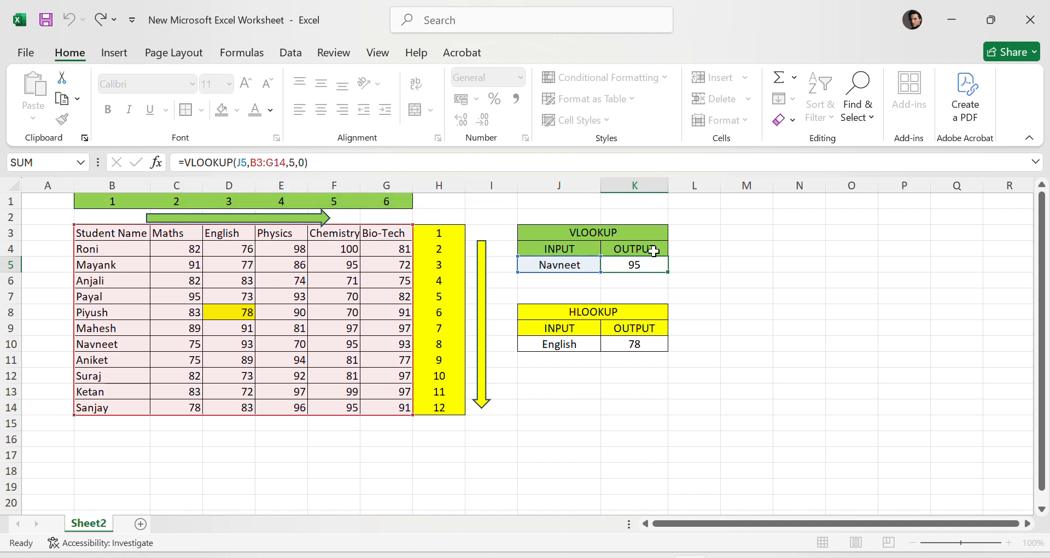
- Rename the VLOOKUP output header as CHEMISTRY
double_click(654, 251)
text(CHEMIS)
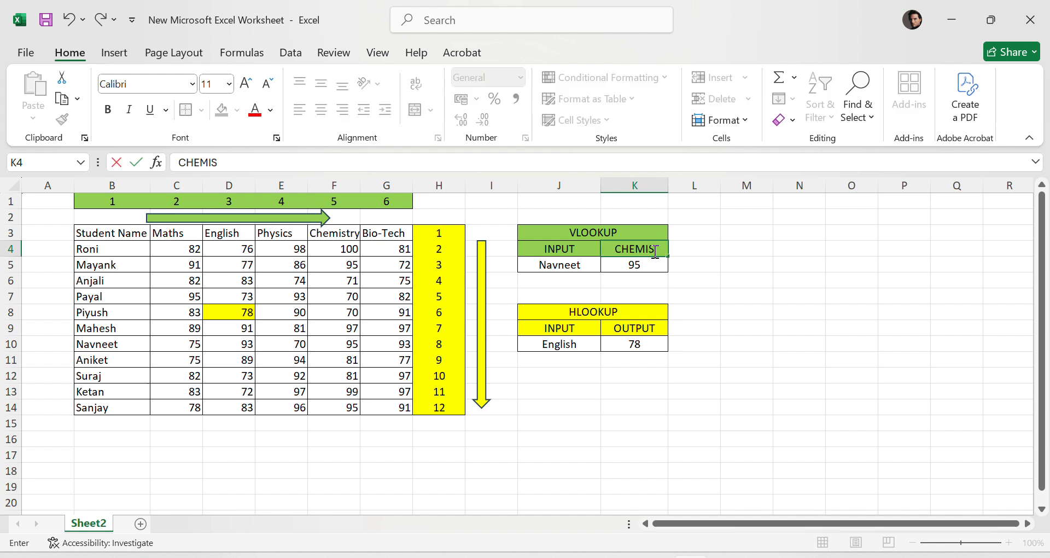
text(TRY)
key(Return)
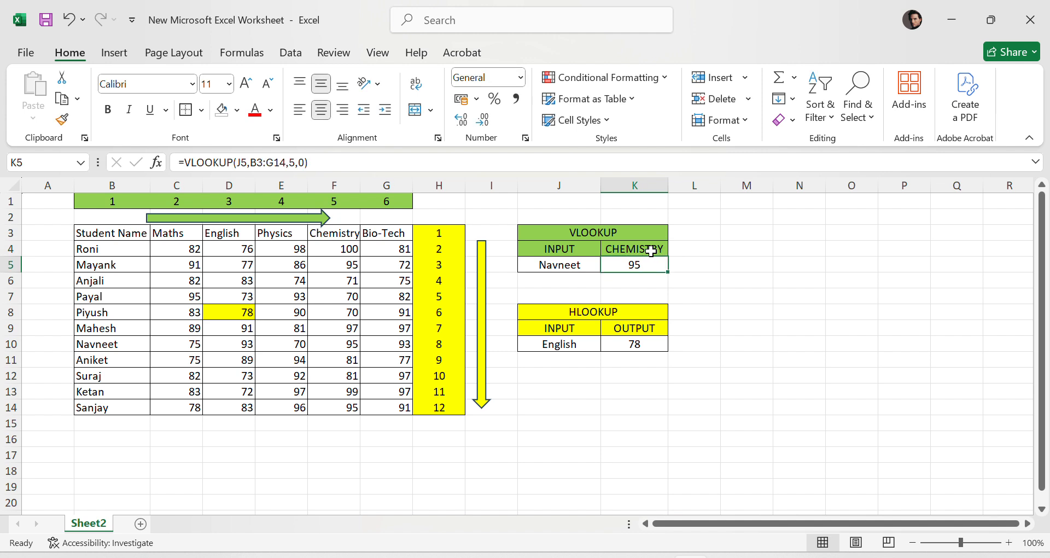
- Rename the VLOOKUP output header as PHYSICS
click(628, 249)
text(PH)
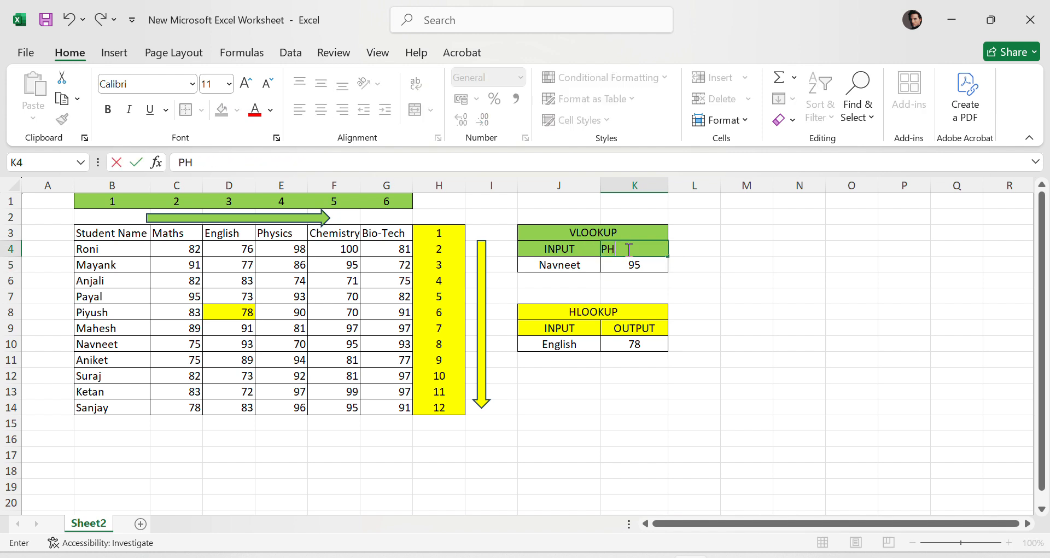
text(YSICS)
key(Return)
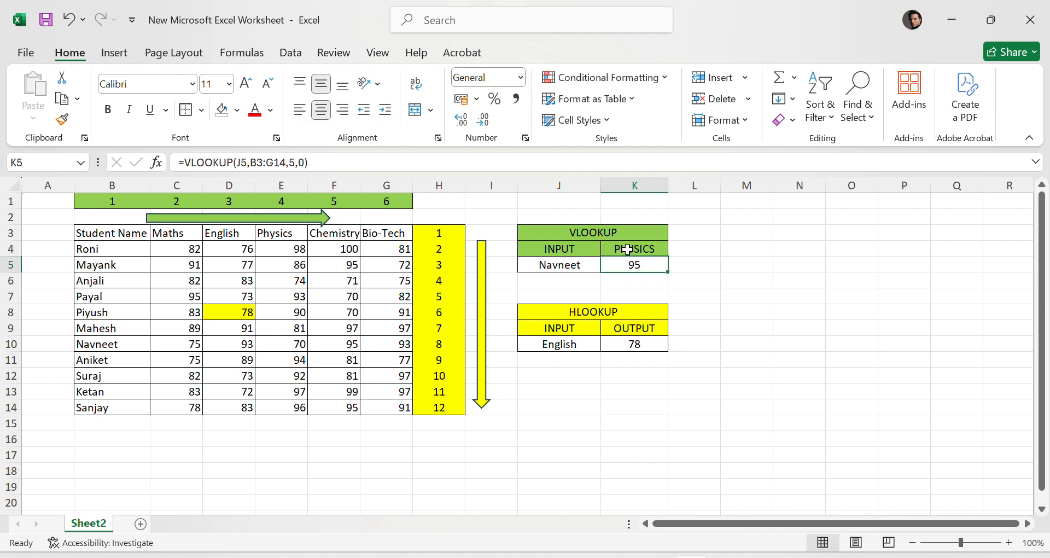
- Examine the column index argument of the VLOOKUP formula
click(653, 244)
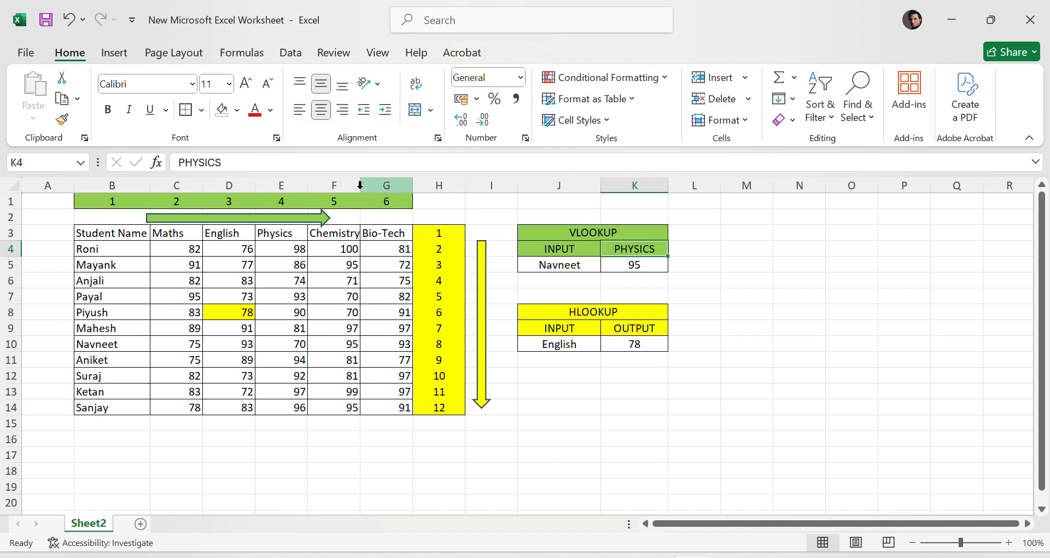
click(637, 264)
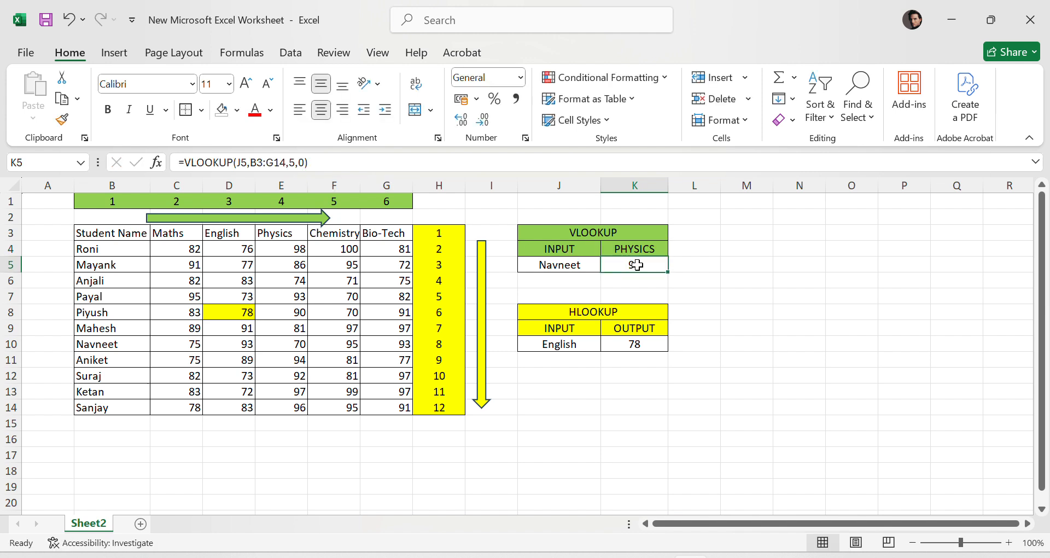
click(294, 163)
double_click(292, 163)
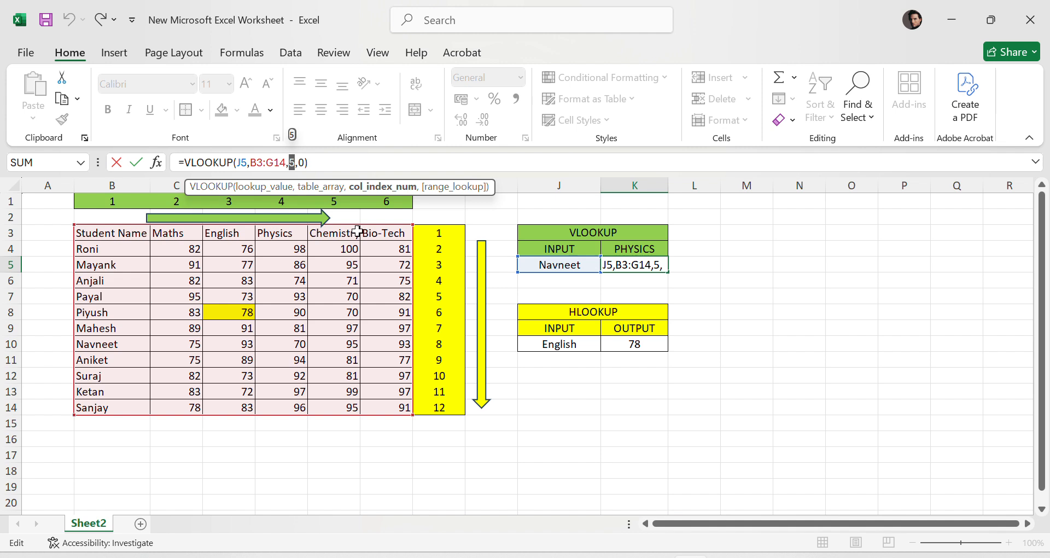
key(ctrl+Return)
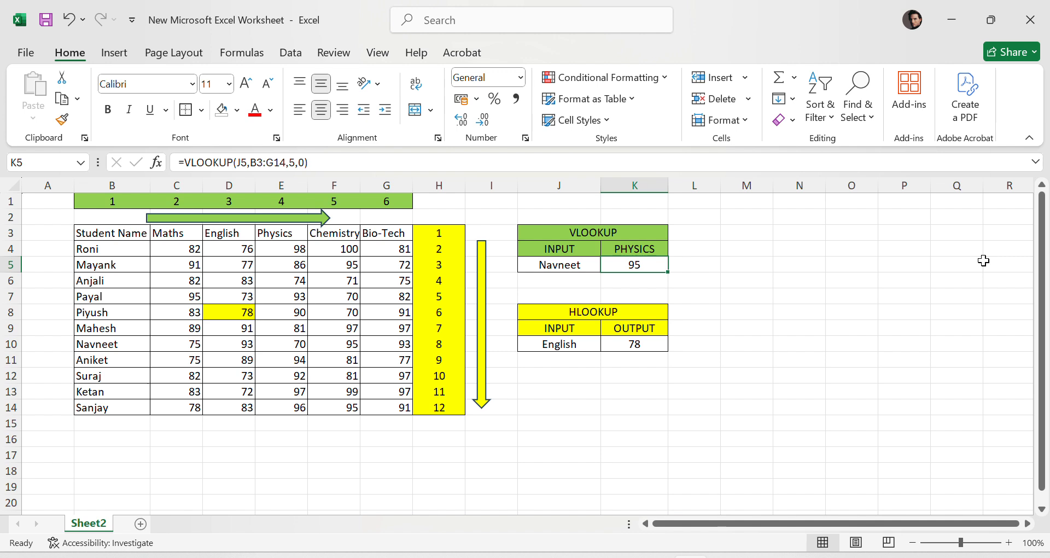
- Rename the HLOOKUP output header as PIYUSH
click(647, 345)
click(566, 347)
click(634, 345)
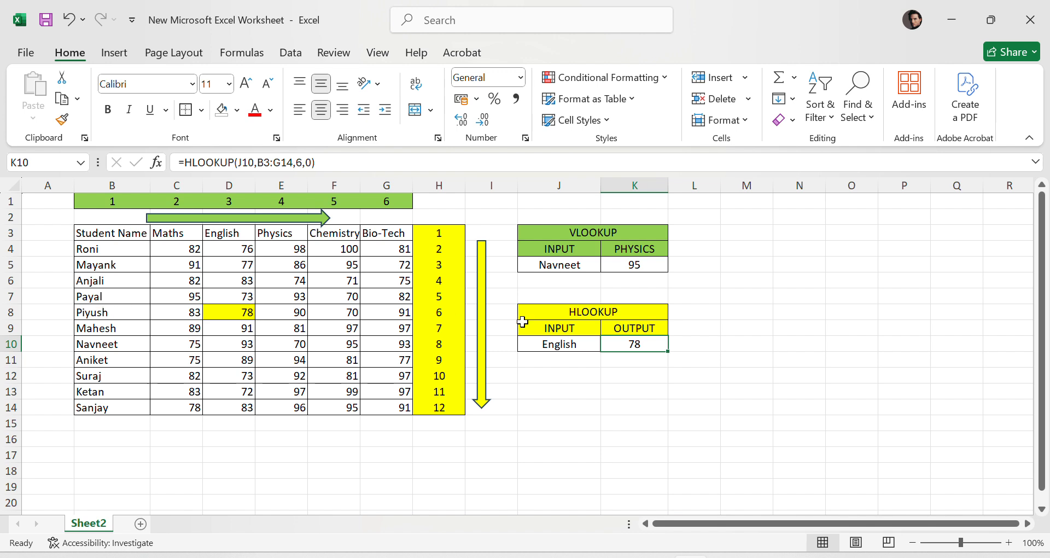
click(449, 309)
click(643, 332)
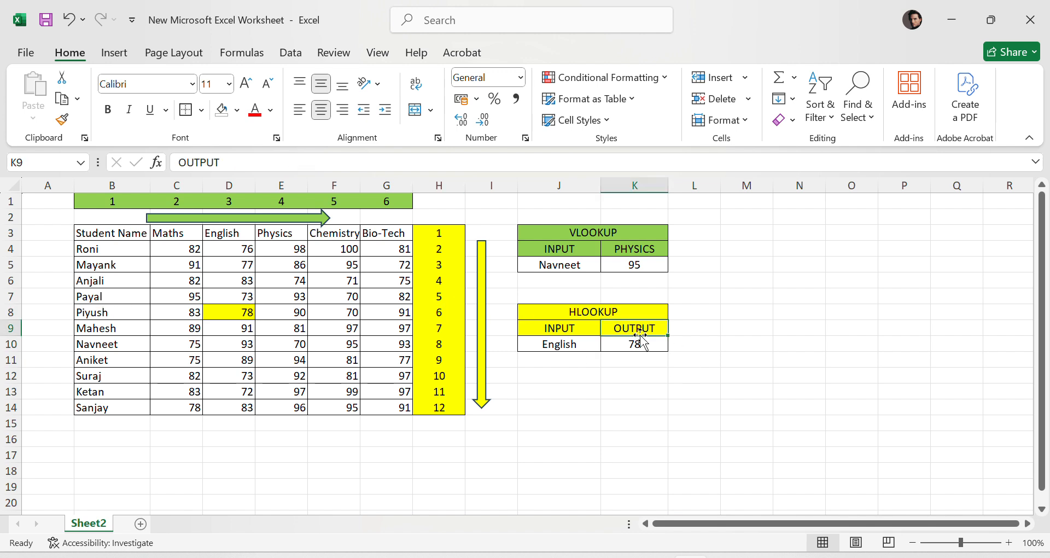
text(PIYUSH)
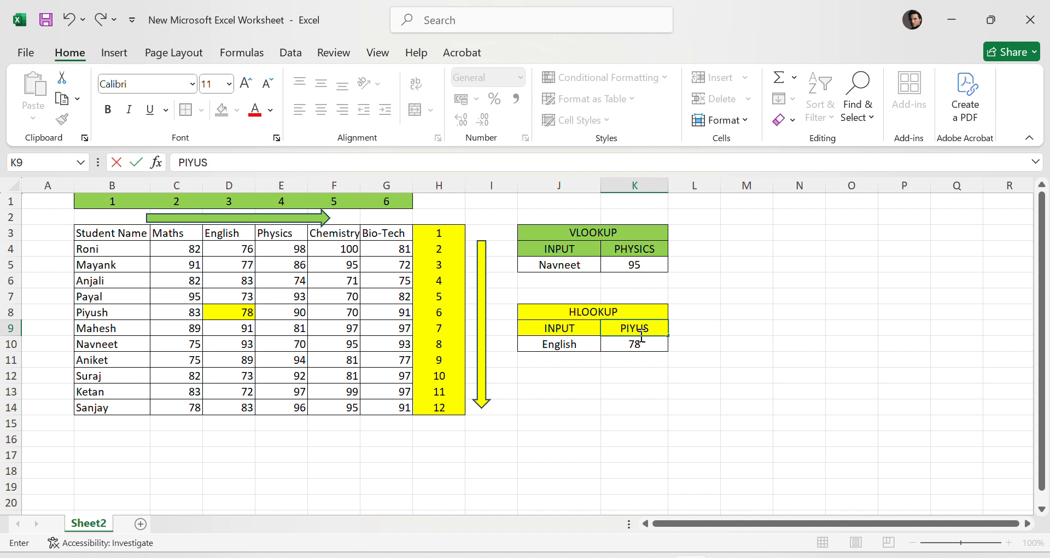
click(552, 334)
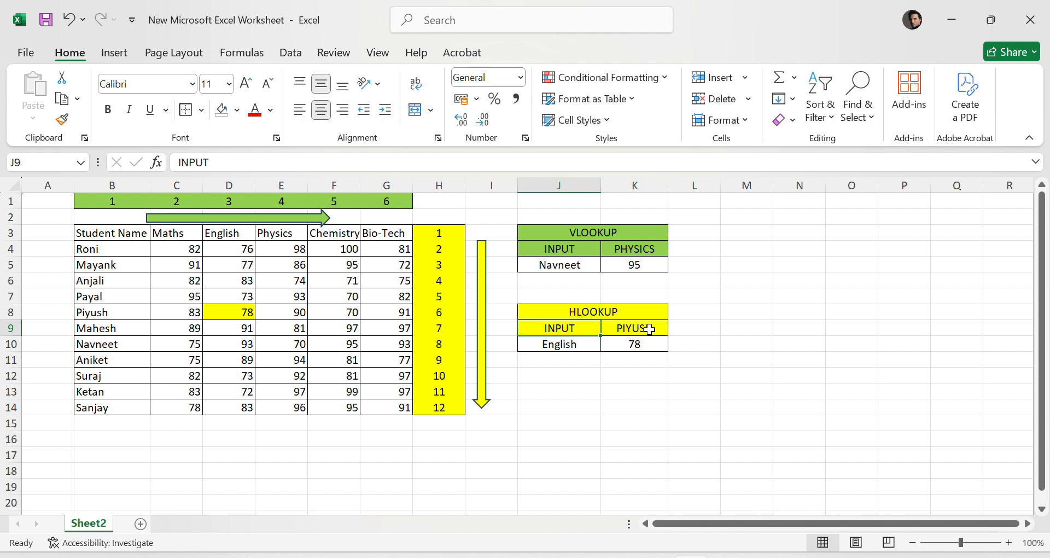
- Rename the HLOOKUP input header as SUBJECT
text(S)
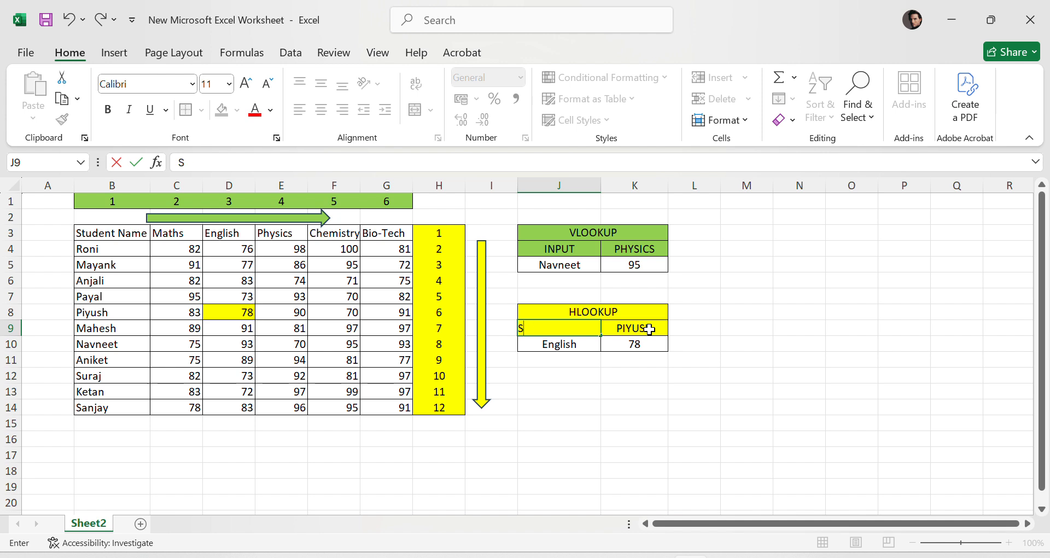
text(SUBJECT)
- Rename the HLOOKUP output header as PAYAL
click(649, 329)
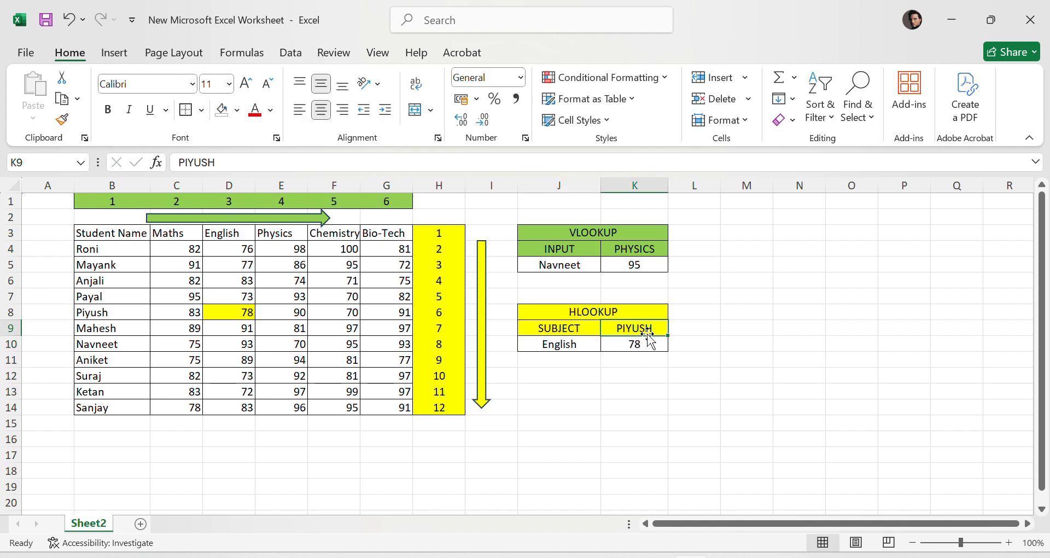
text(PAYAL)
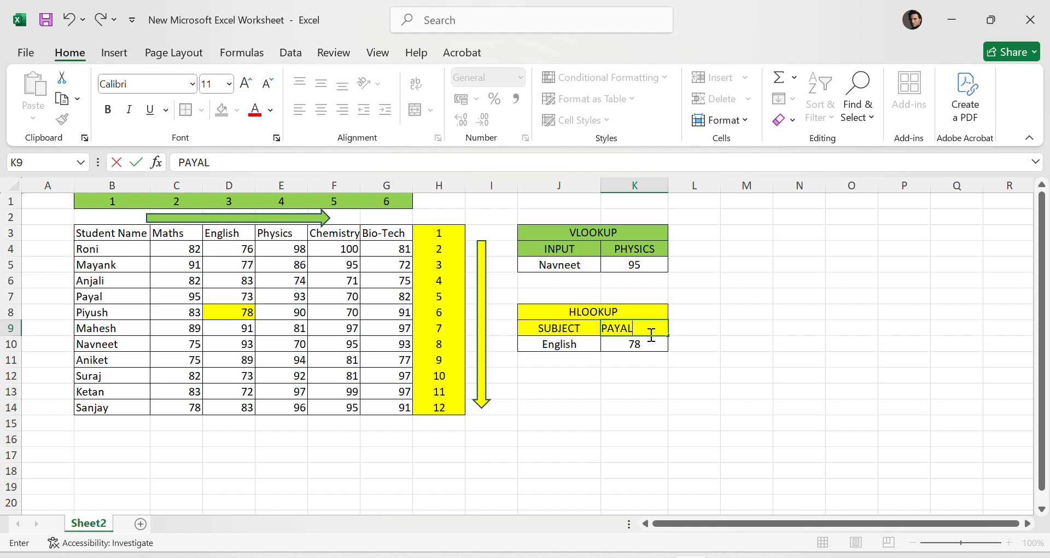
key(Return)
- Examine the HLOOKUP formula's table range and row index argument
click(739, 334)
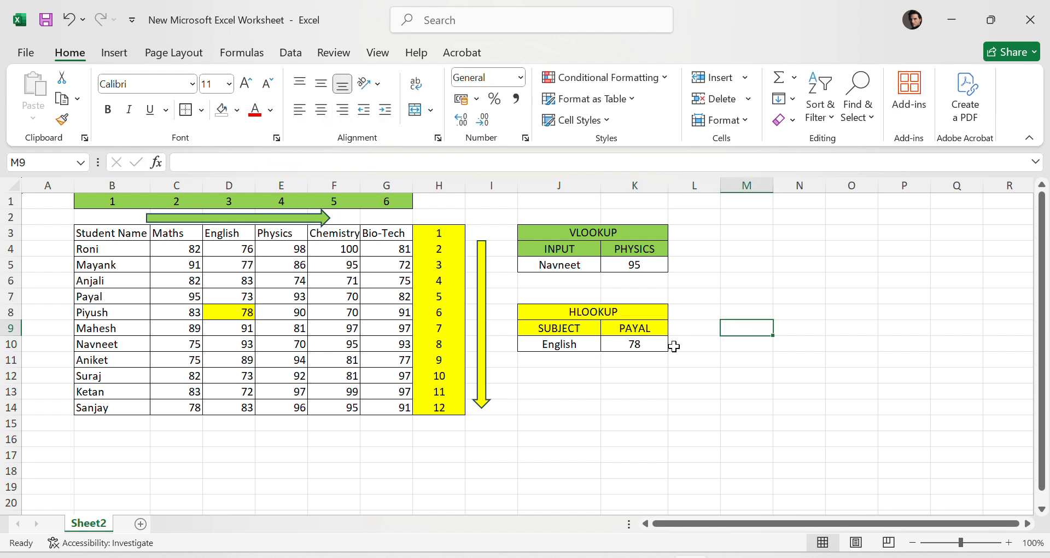
click(659, 346)
drag(547, 206, 661, 364)
click(644, 350)
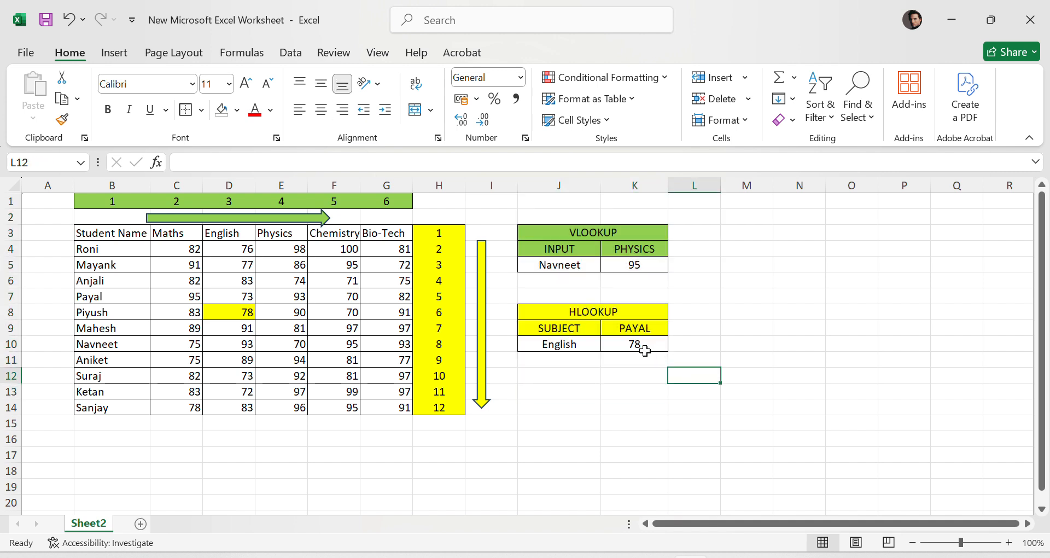
click(296, 162)
double_click(297, 163)
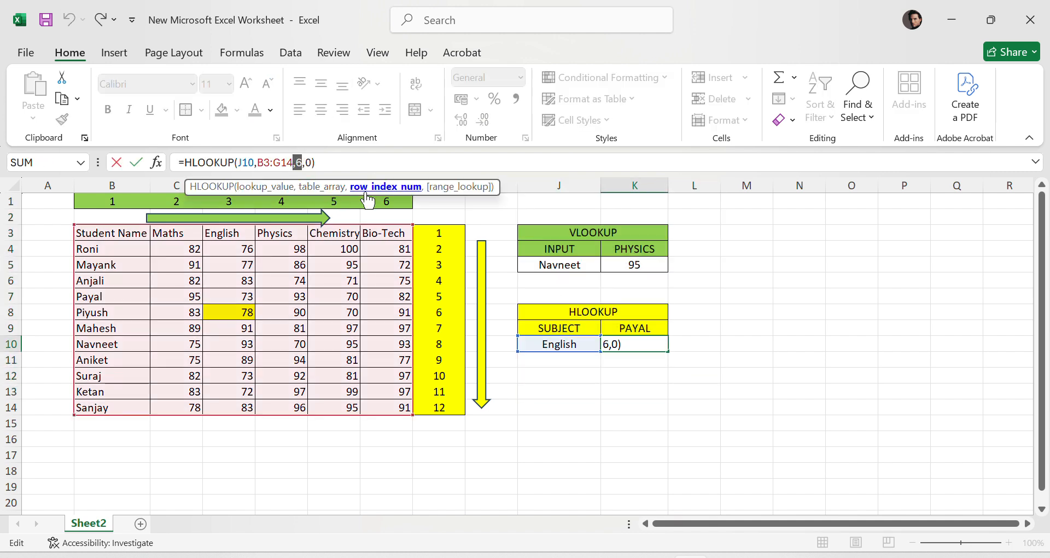
key(Escape)
click(804, 347)
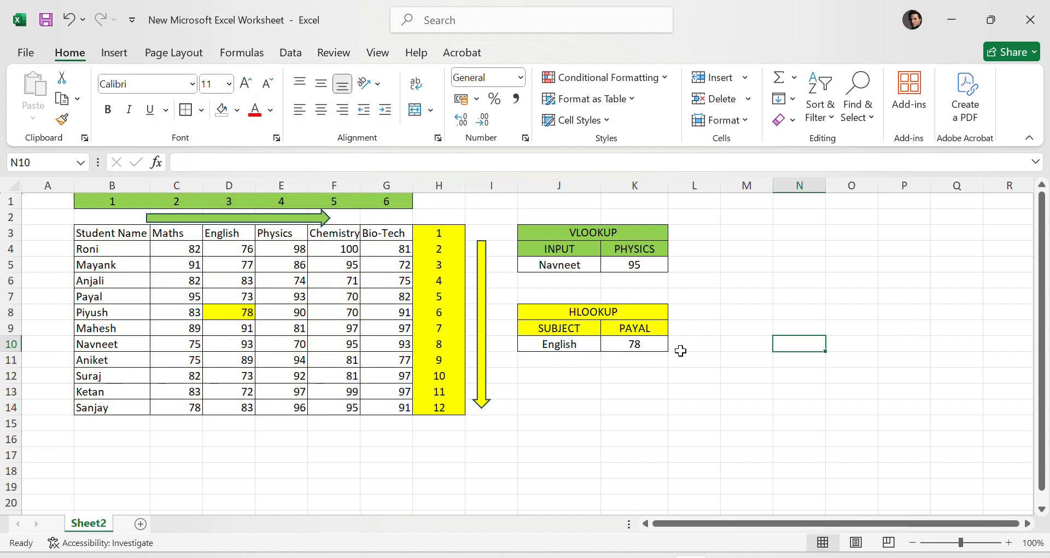
click(654, 346)
click(798, 328)
click(770, 419)
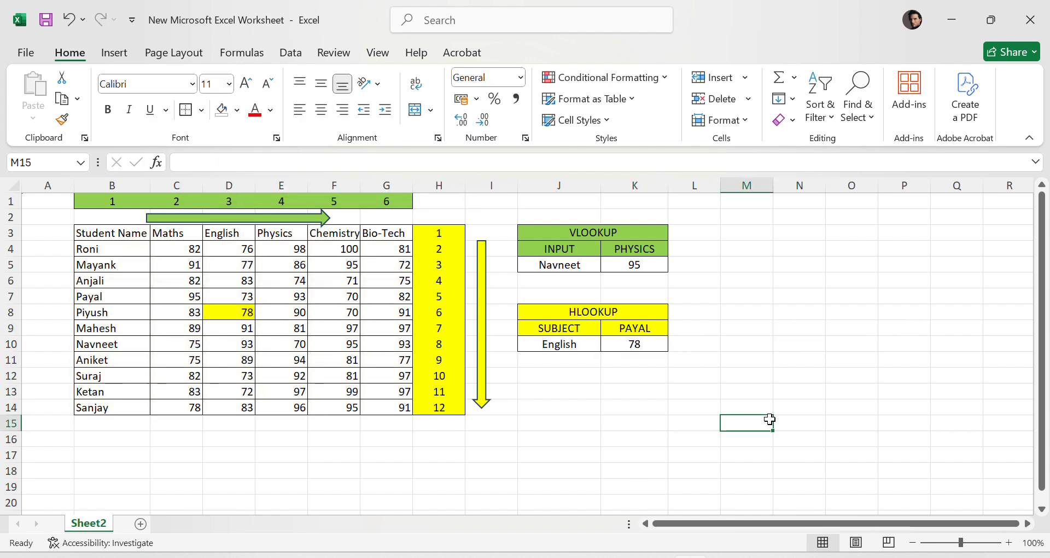
drag(737, 439, 43, 182)
click(957, 358)
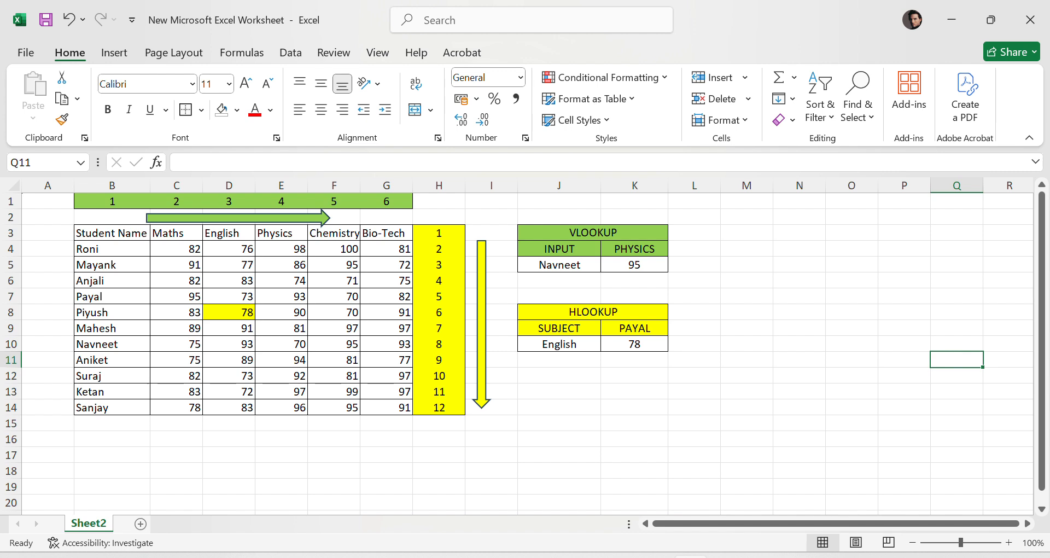
click(933, 325)
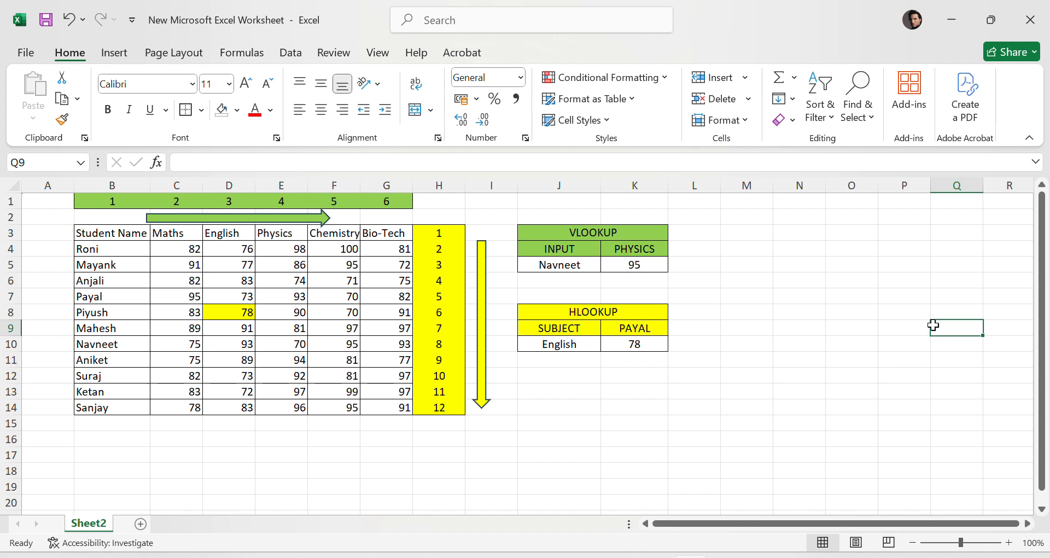